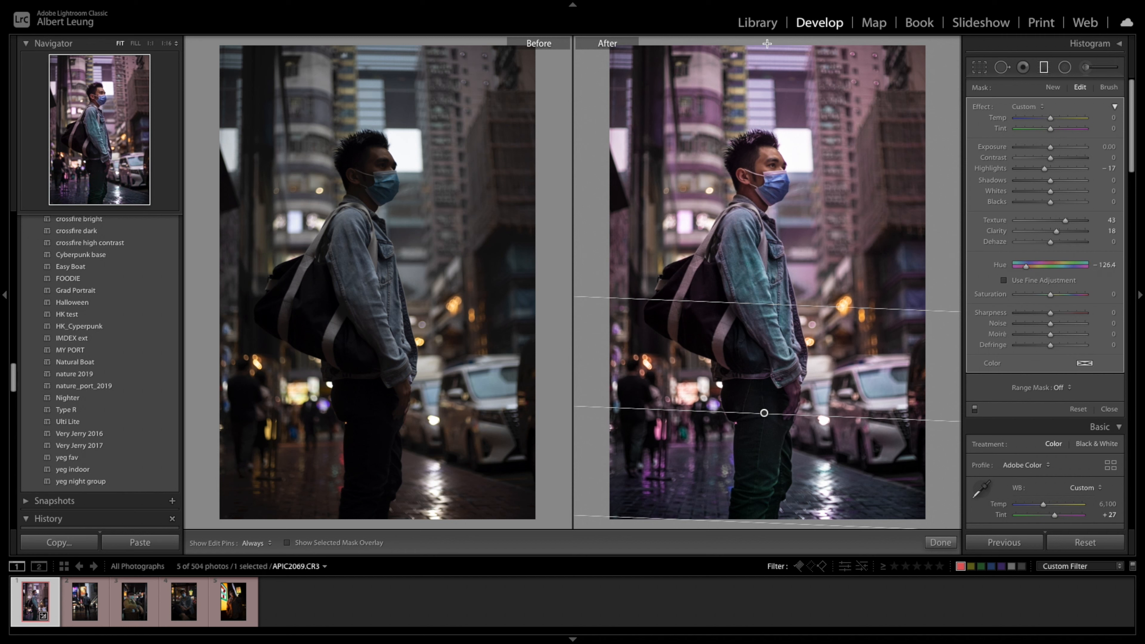
- Close the mask editing, move on to photo APIC2111.CR3, and set its exposure to +1.15 and highlights to −58
click(1110, 409)
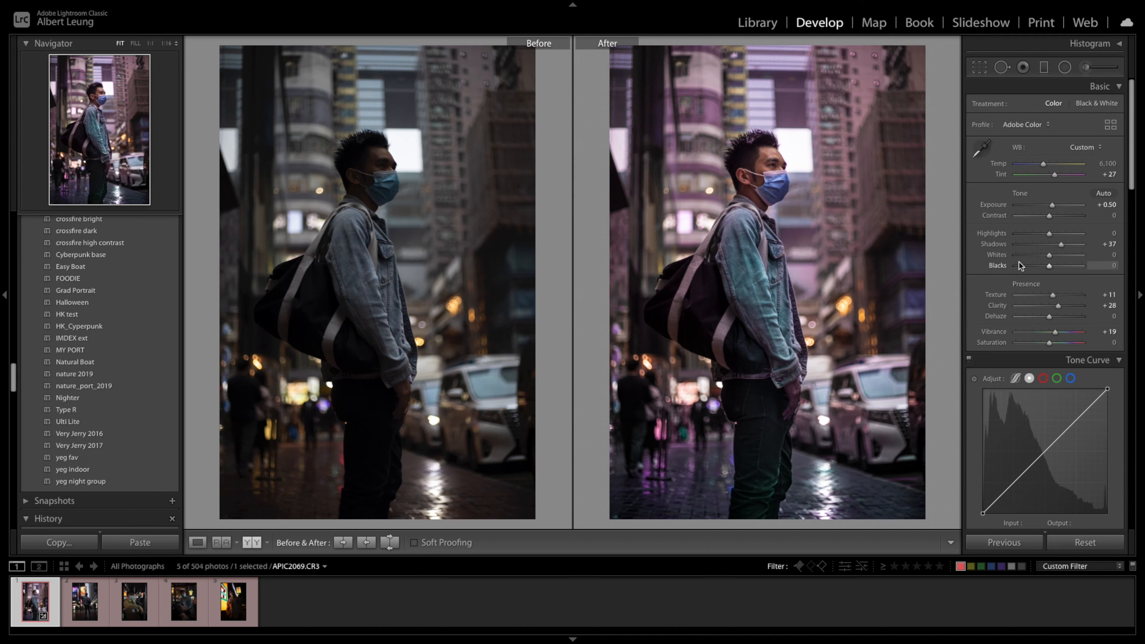
key(Right)
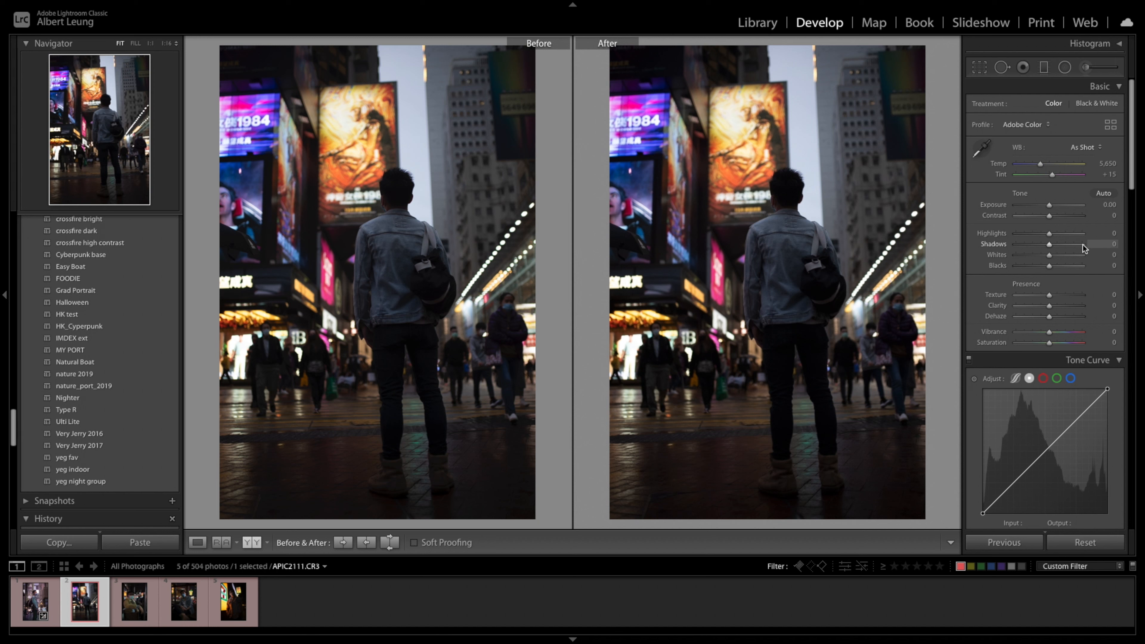
drag(1050, 206, 1058, 208)
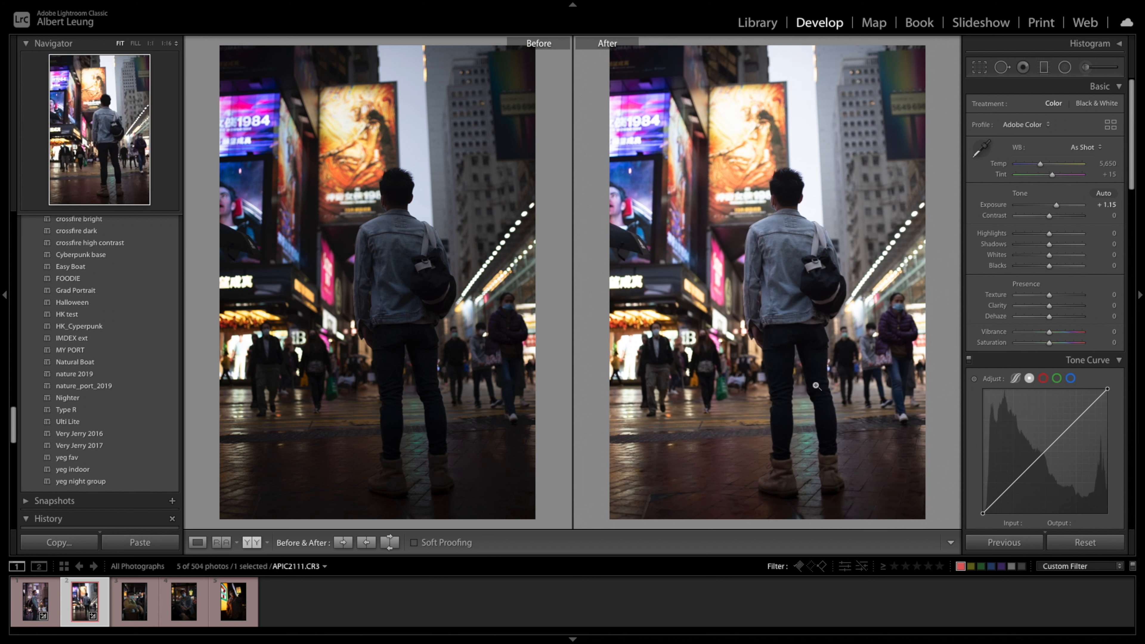
drag(1050, 233, 1013, 238)
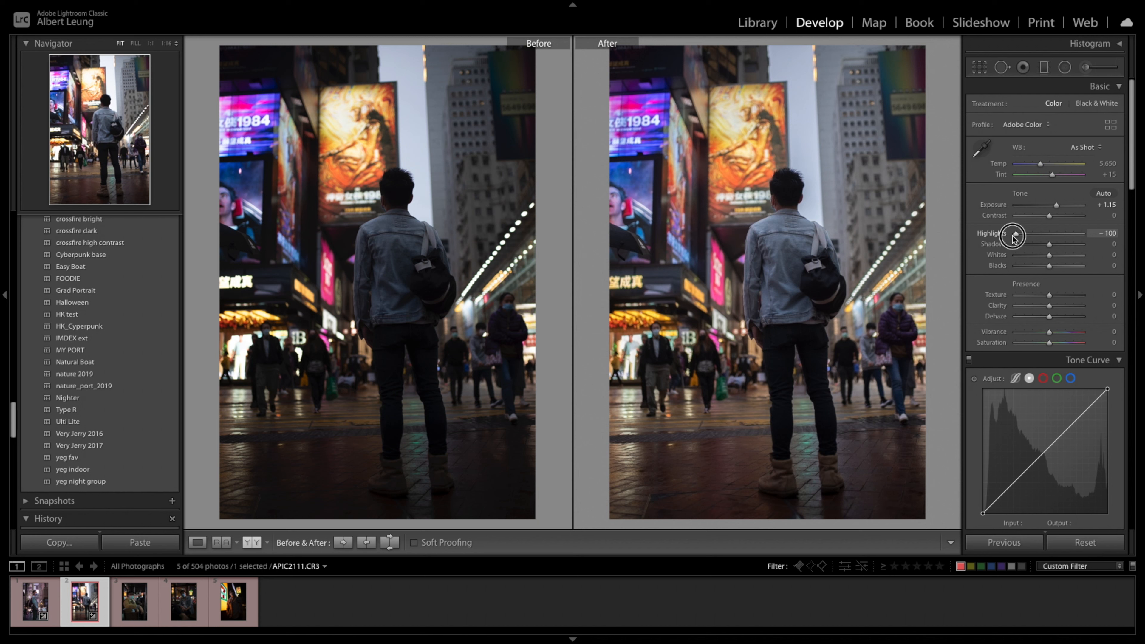
mouse_move(1014, 238)
mouse_down()
mouse_move(1041, 239)
mouse_move(1018, 242)
mouse_move(1031, 238)
mouse_up()
- Shift the HSL hues to red −84, orange −84, yellow −66 and green −10
scroll(1049, 407, down, 10)
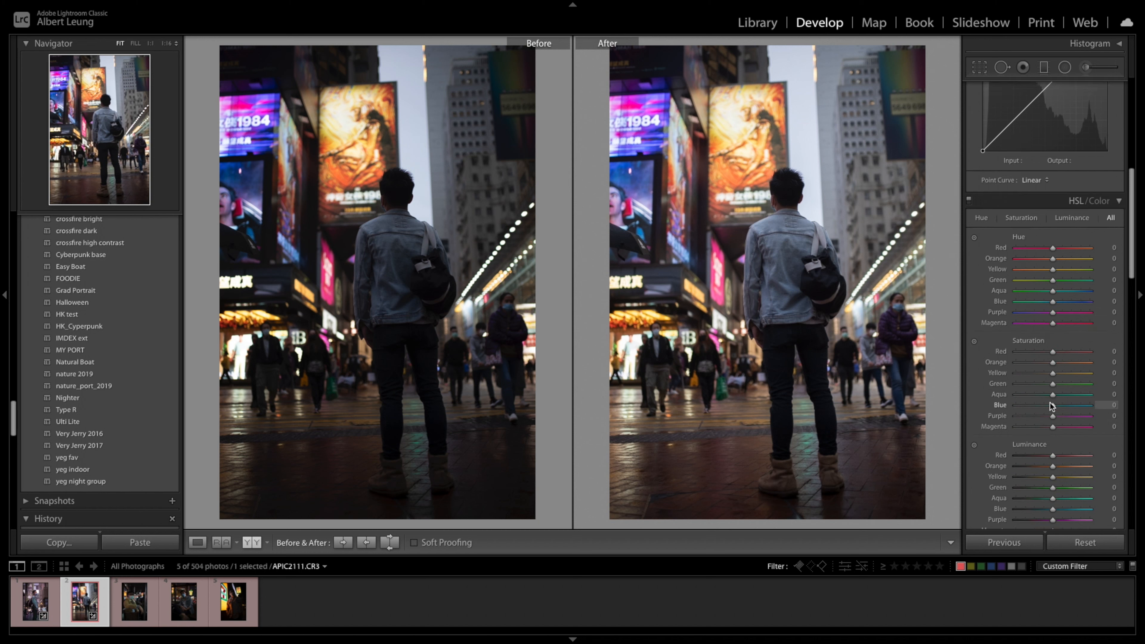
scroll(1044, 383, down, 1)
click(1052, 244)
drag(1053, 223, 1028, 244)
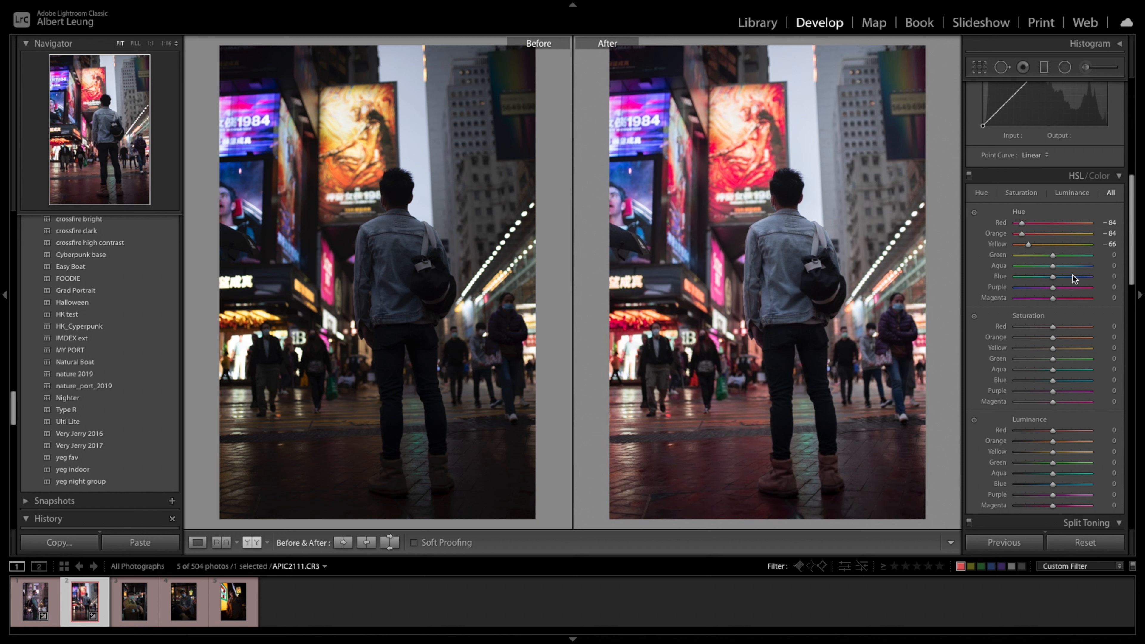
drag(1053, 257, 1051, 257)
- Desaturate the greens to −100 and the aquas to −79 in the HSL adjustments
scroll(1062, 272, down, 2)
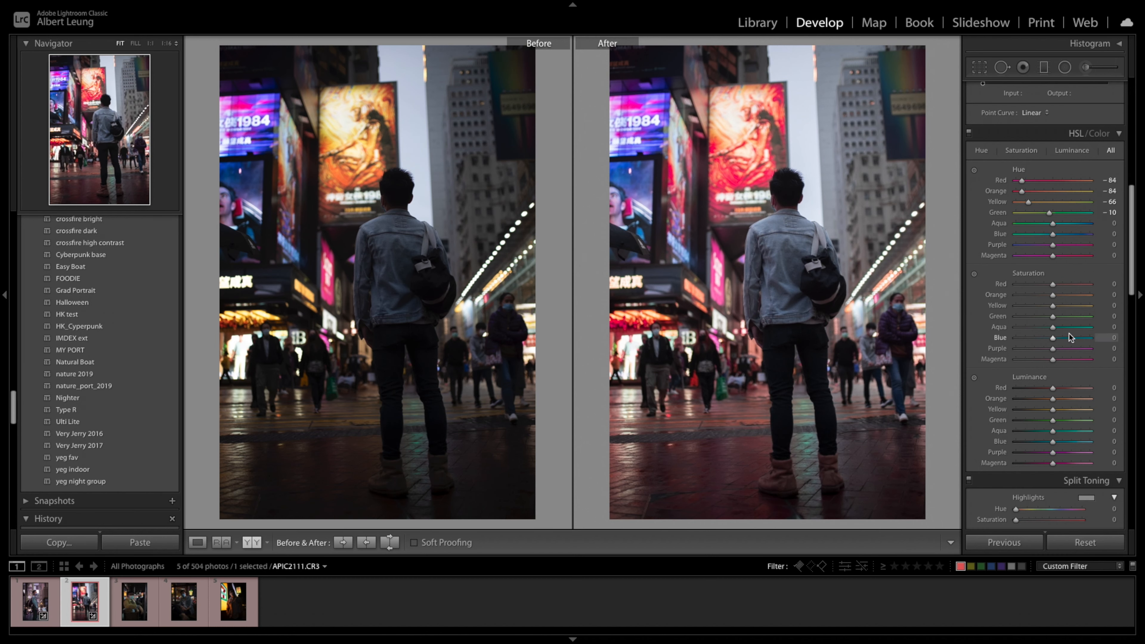
drag(1053, 316, 971, 321)
drag(1051, 327, 1024, 328)
- Paint an Adjustment Brush mask over both of the standing man's legs and boots, using the mask overlay to check coverage
scroll(1060, 336, up, 5)
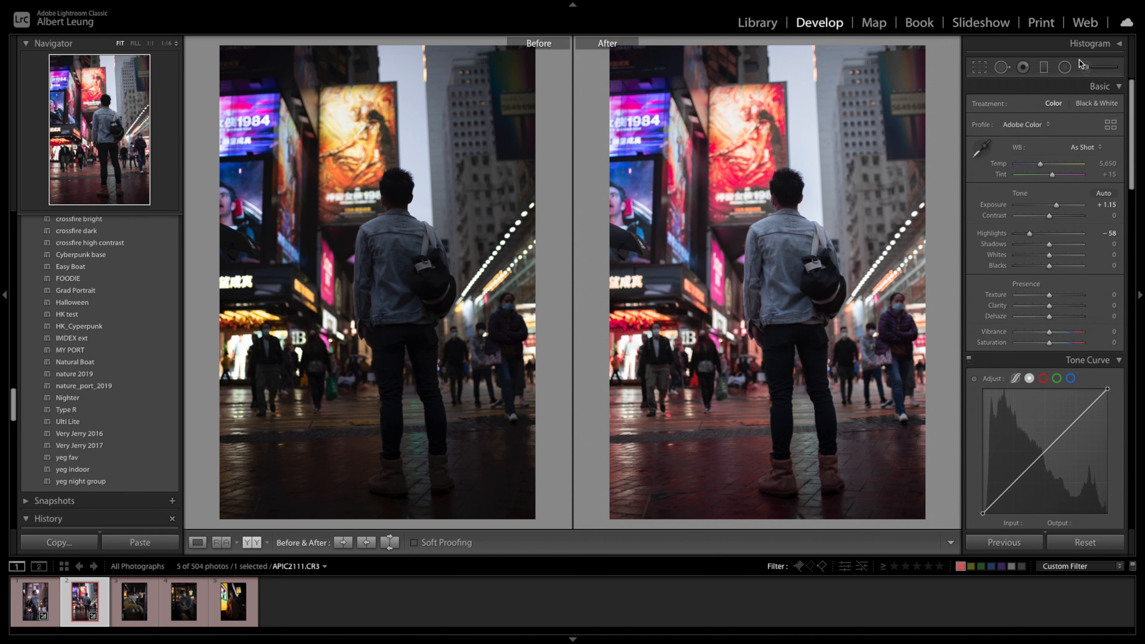
click(1063, 71)
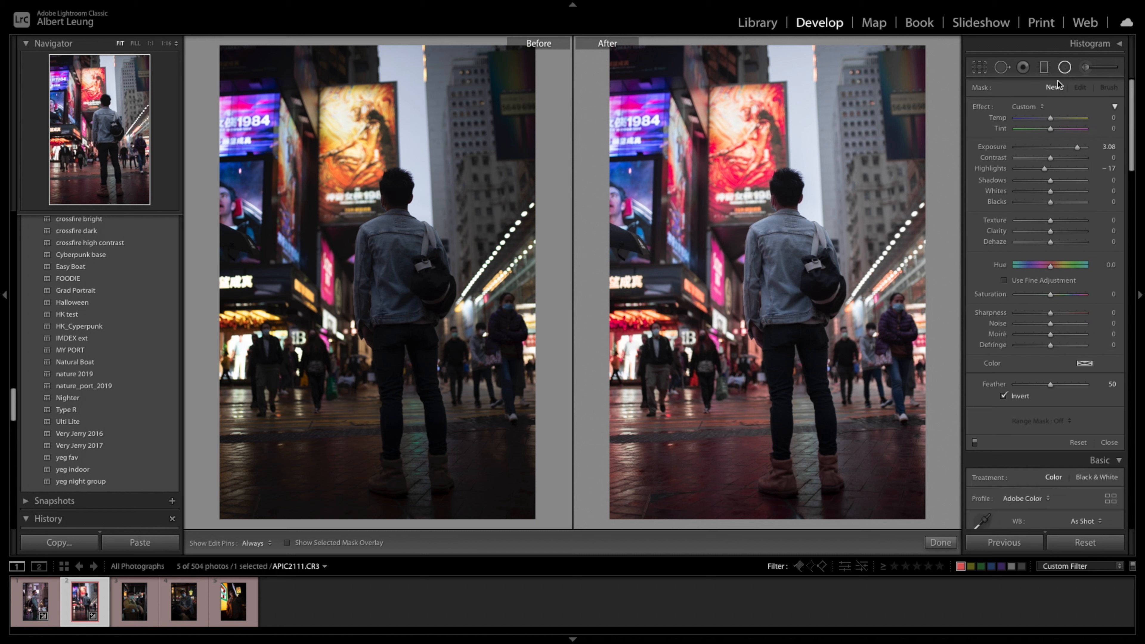
click(1085, 68)
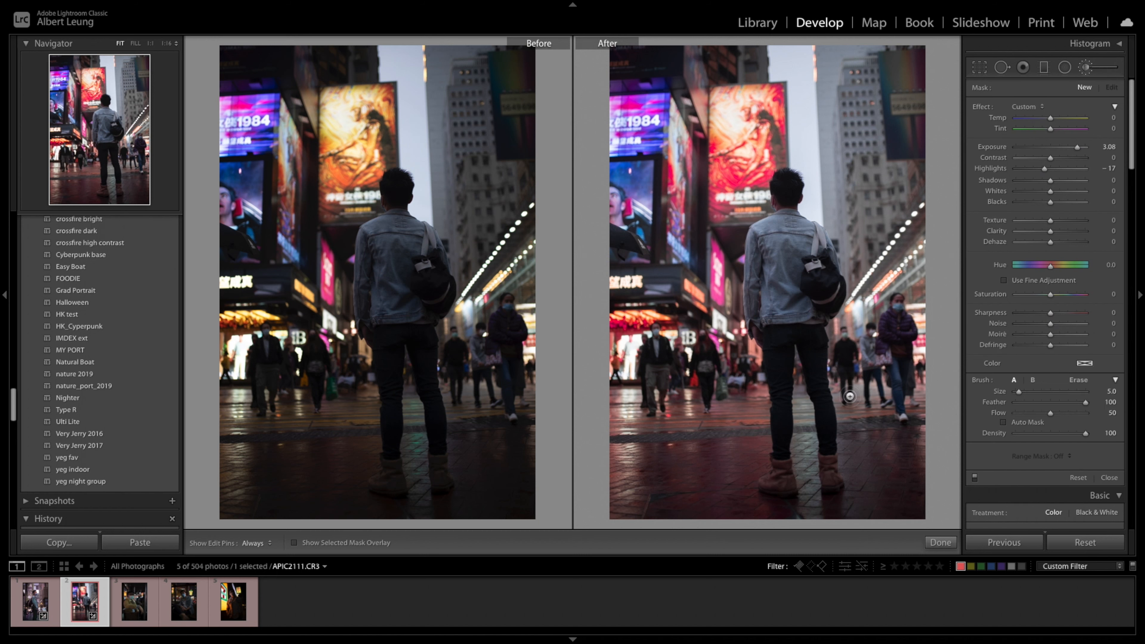
key(h)
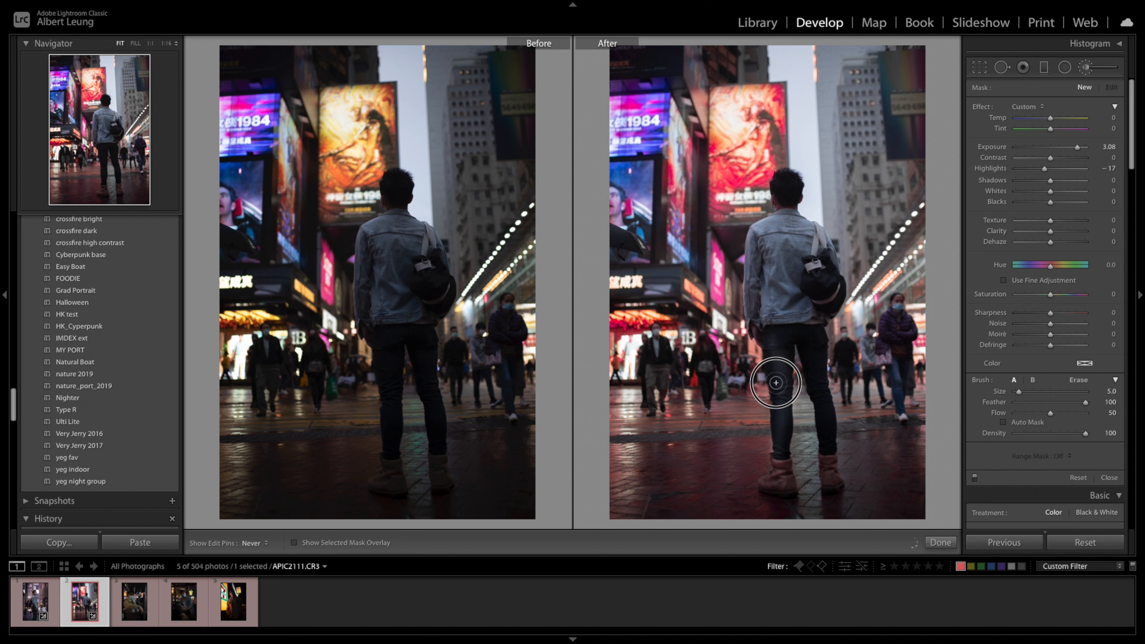
drag(782, 338, 813, 335)
key(o)
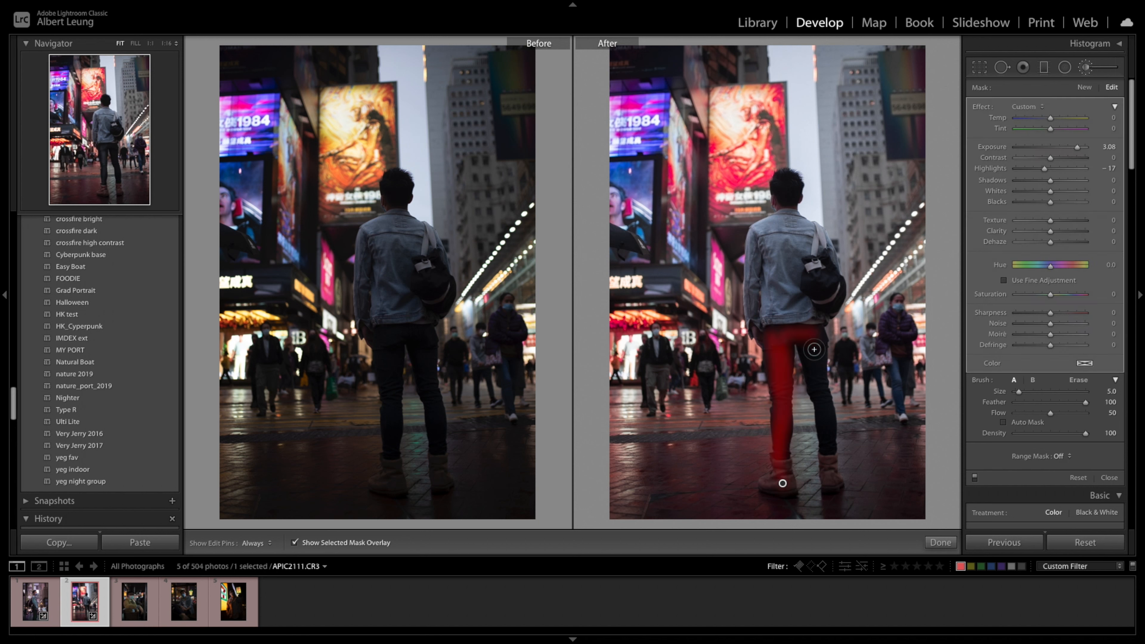
key(h)
mouse_move(804, 338)
mouse_down()
mouse_move(831, 446)
mouse_move(832, 335)
mouse_move(824, 329)
mouse_move(826, 382)
mouse_move(816, 341)
mouse_move(776, 334)
mouse_move(819, 327)
mouse_move(831, 469)
mouse_up()
key(h)
key(o)
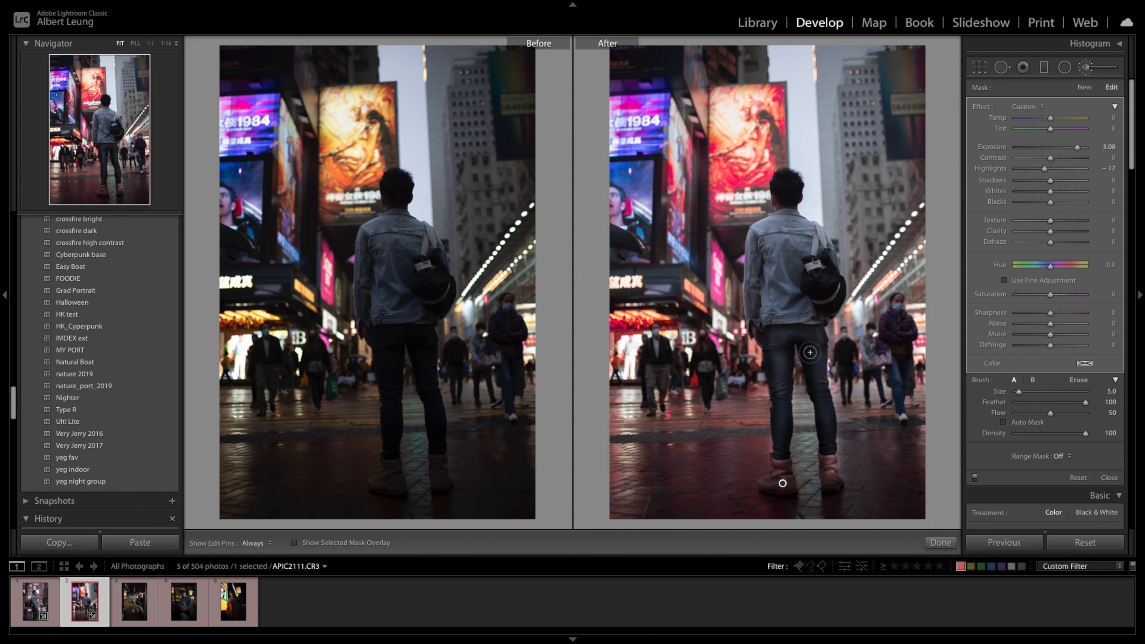
- Reset the leg mask's exposure, raise it to a moderate brightening, and adjust the mask's shadows
double_click(995, 147)
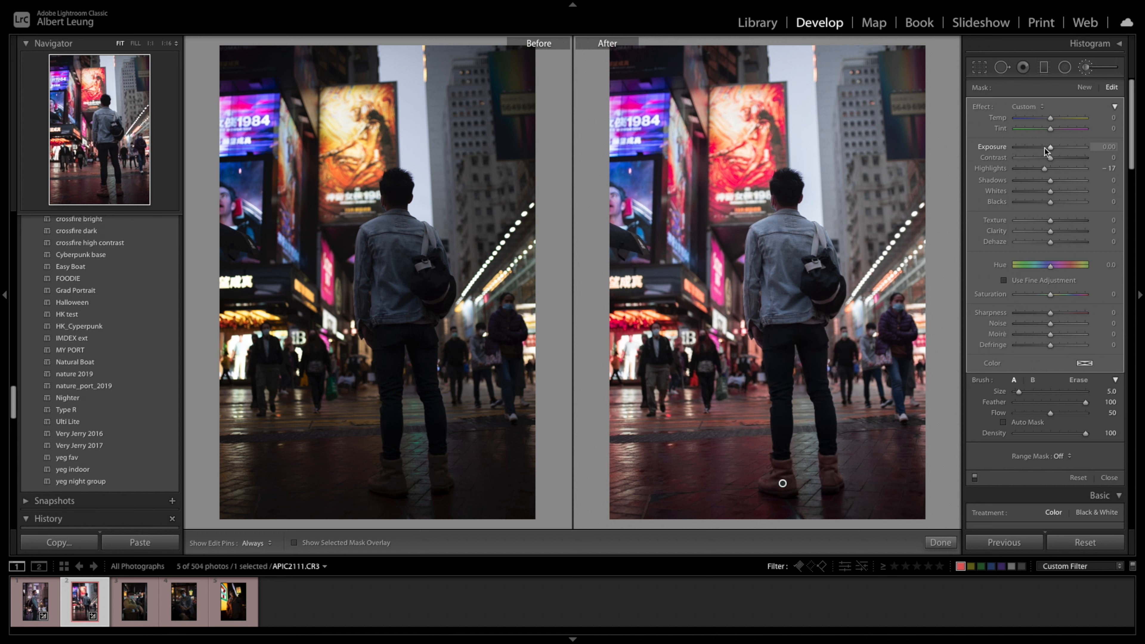
drag(1052, 150, 1068, 155)
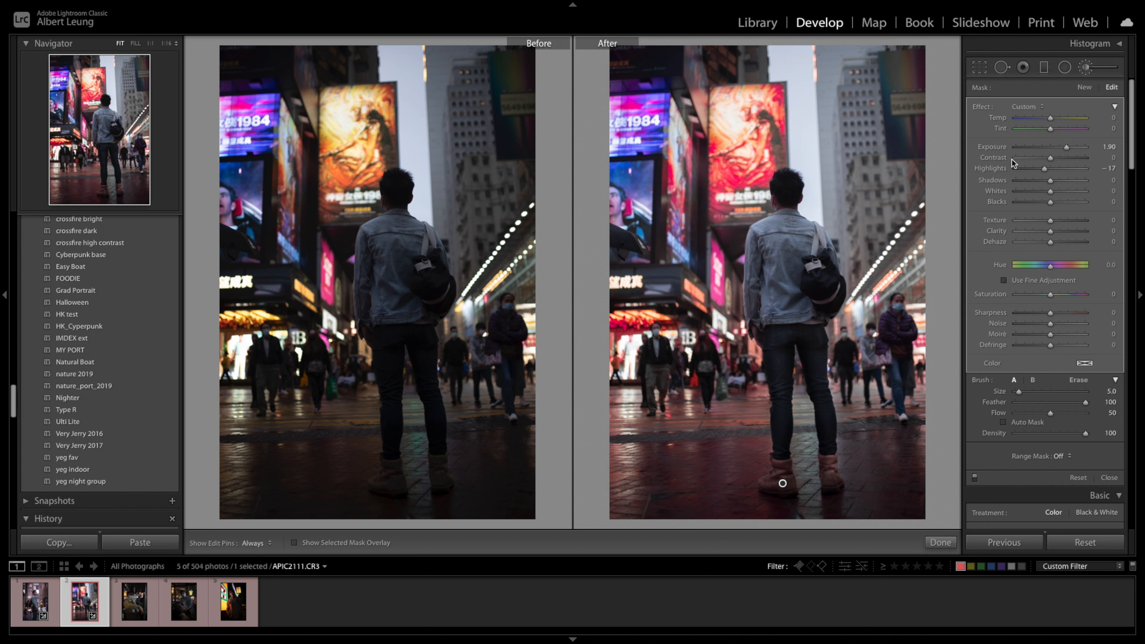
drag(1068, 148, 1064, 153)
drag(1051, 181, 1071, 239)
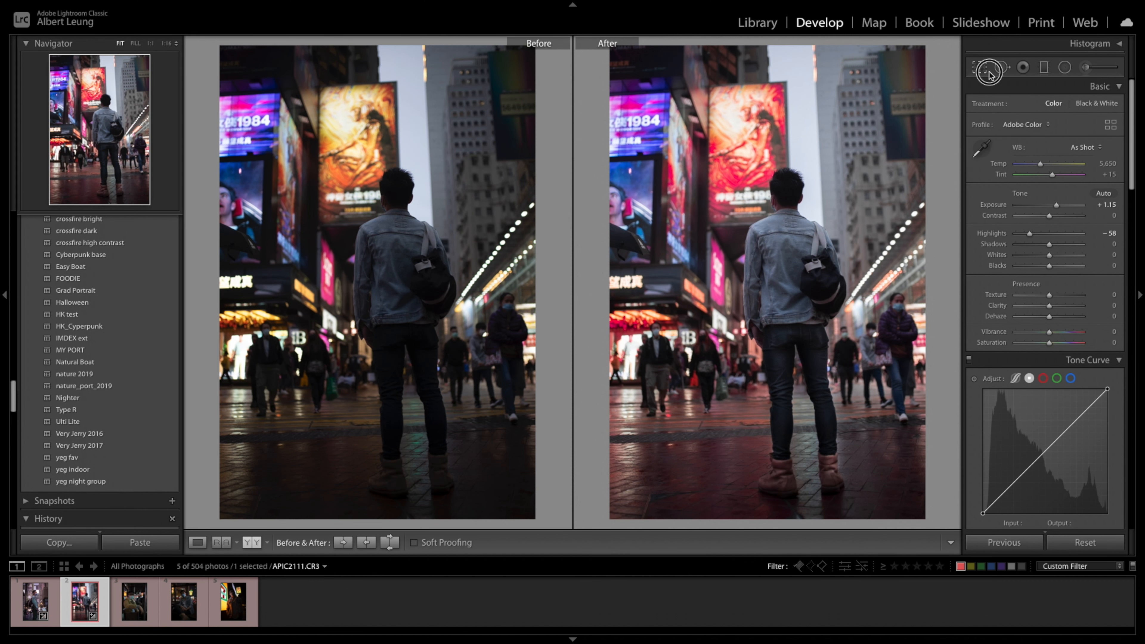
- Crop the photo slightly tighter around the standing man at the original aspect ratio and return to the before/after comparison
click(988, 69)
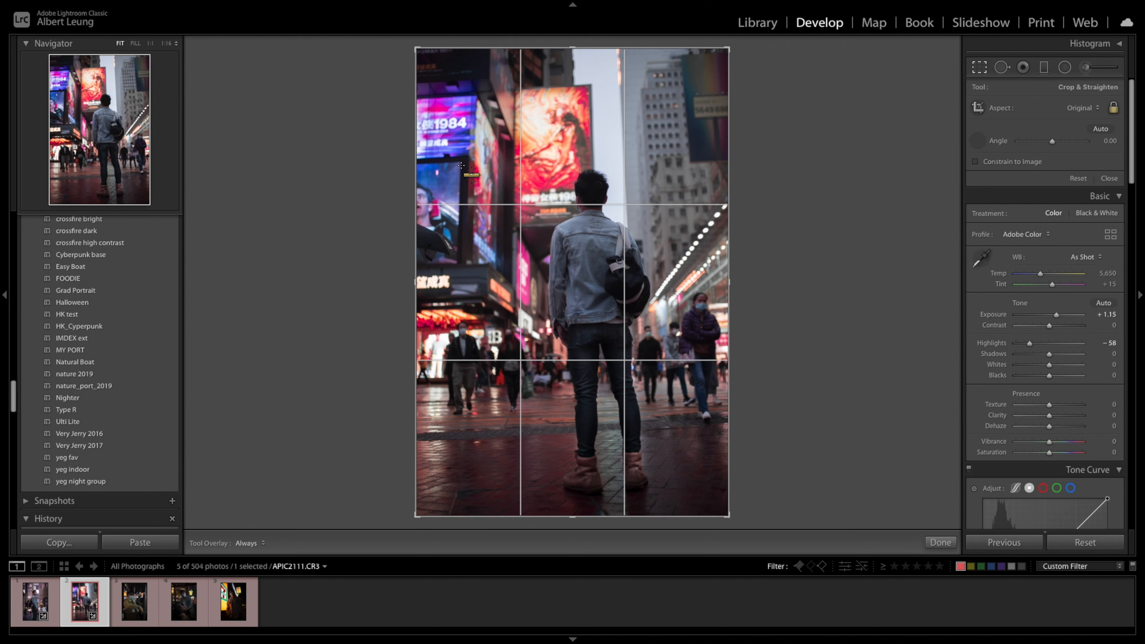
drag(462, 224, 458, 265)
click(1110, 178)
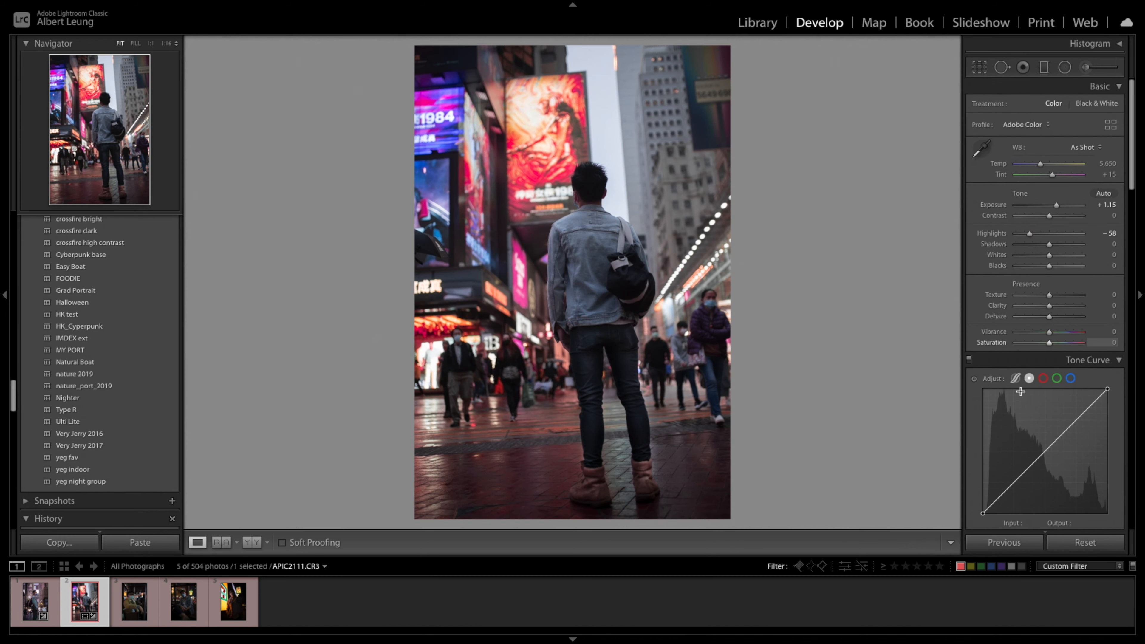
key(y)
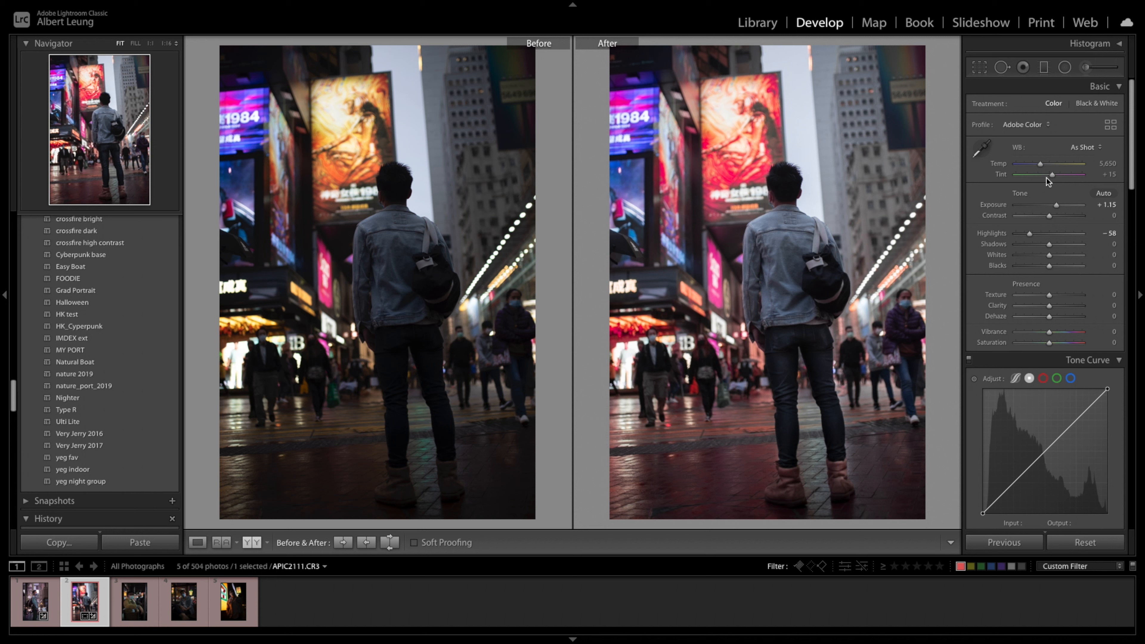
- Cool the white balance to a temperature of 5,045 and set the tint to +43
drag(1053, 175, 1036, 168)
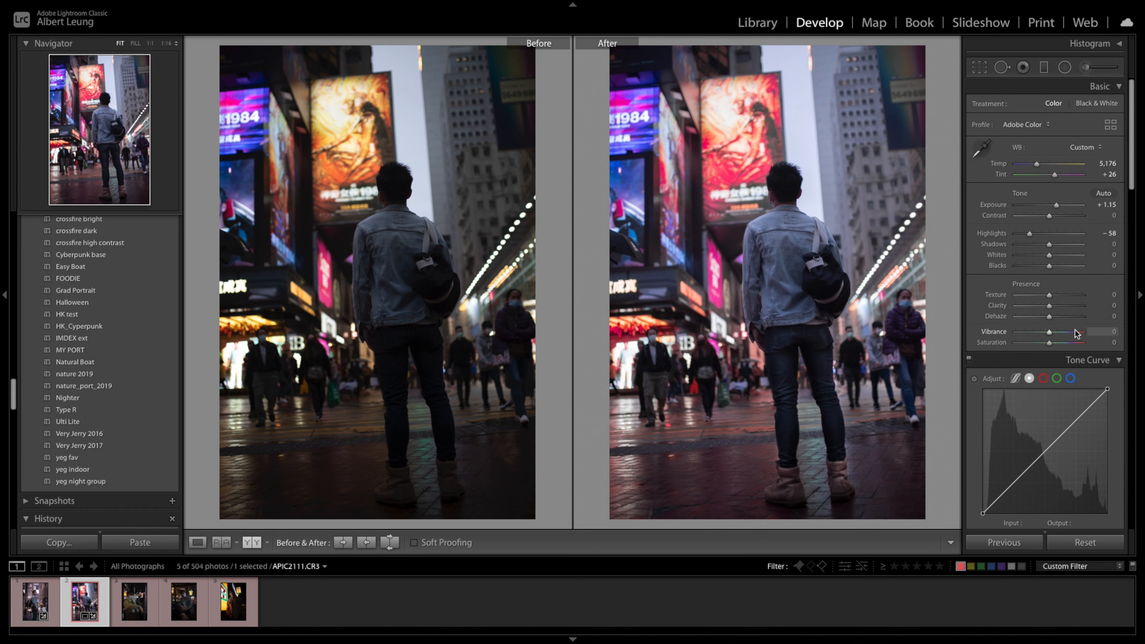
scroll(1070, 334, down, 15)
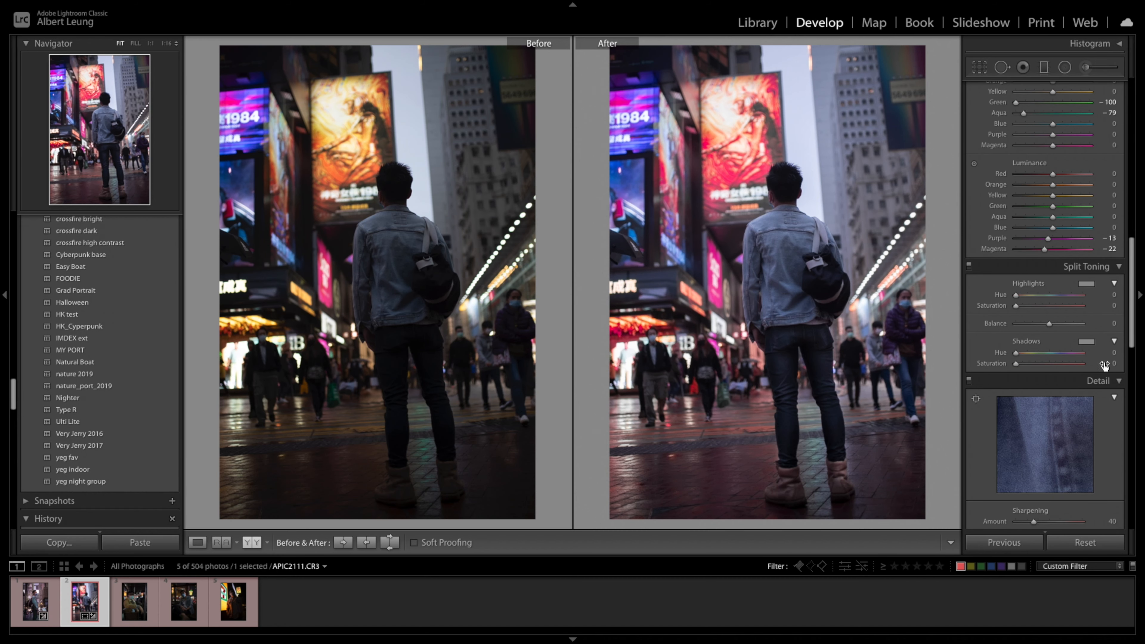
scroll(1100, 321, up, 15)
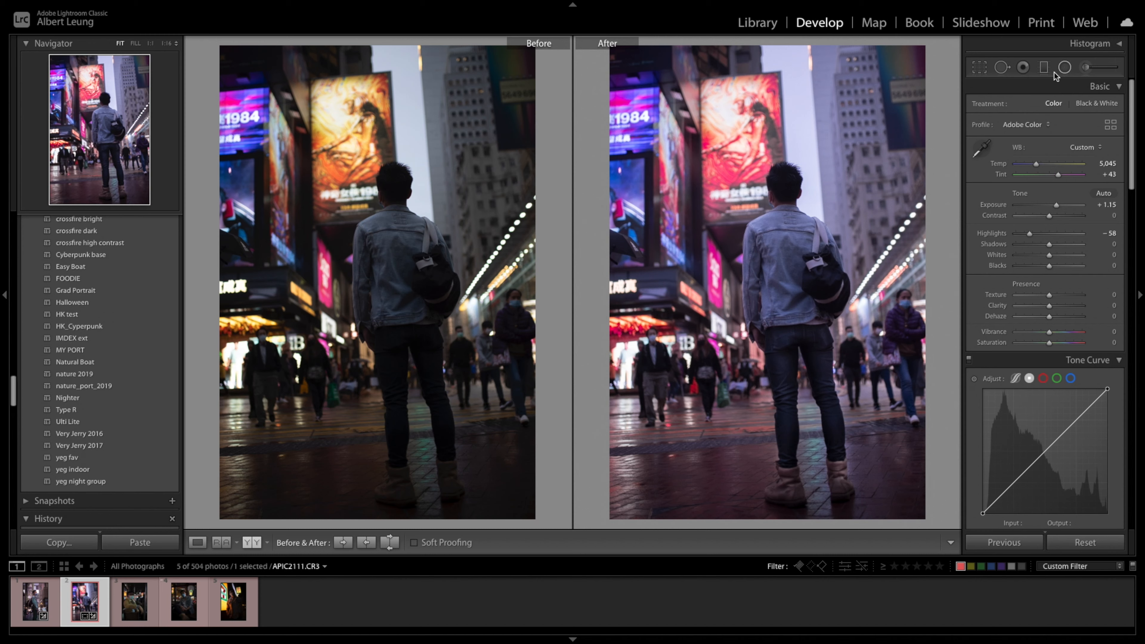
- Add a graduated filter over the wet street in the lower part of the photo with texture 30 and clarity 53
click(1046, 67)
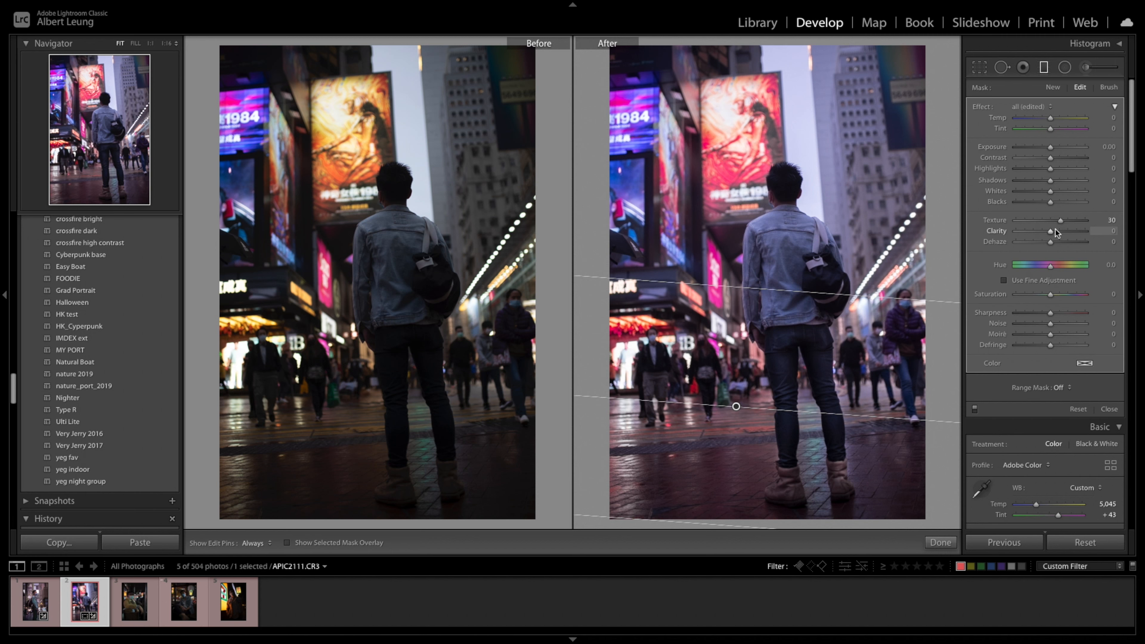
drag(1055, 232, 1069, 233)
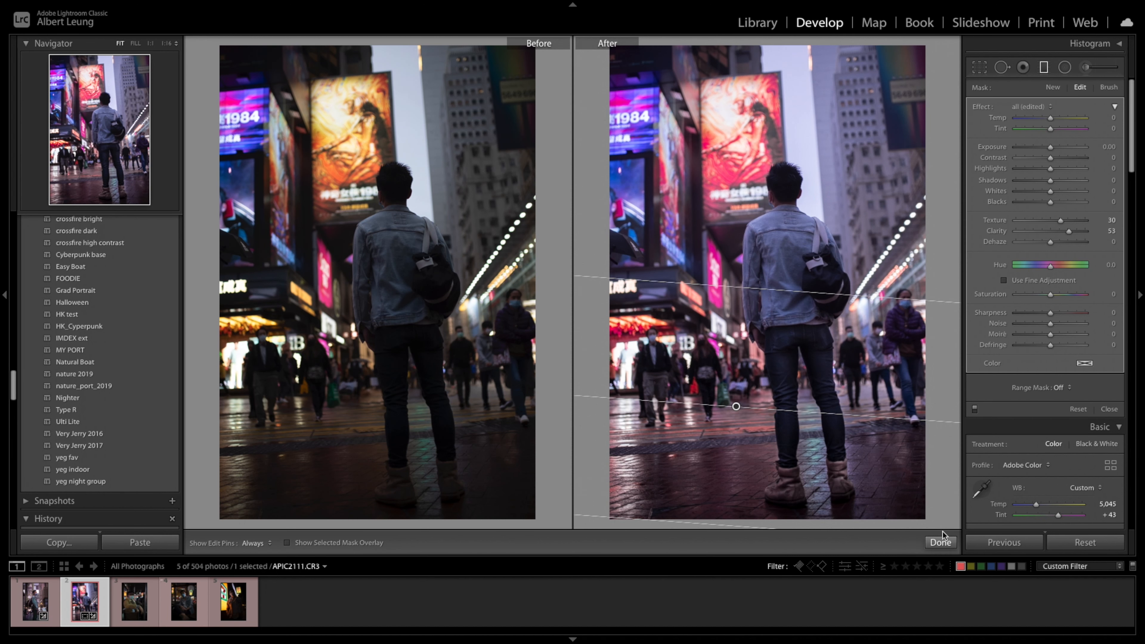
click(945, 543)
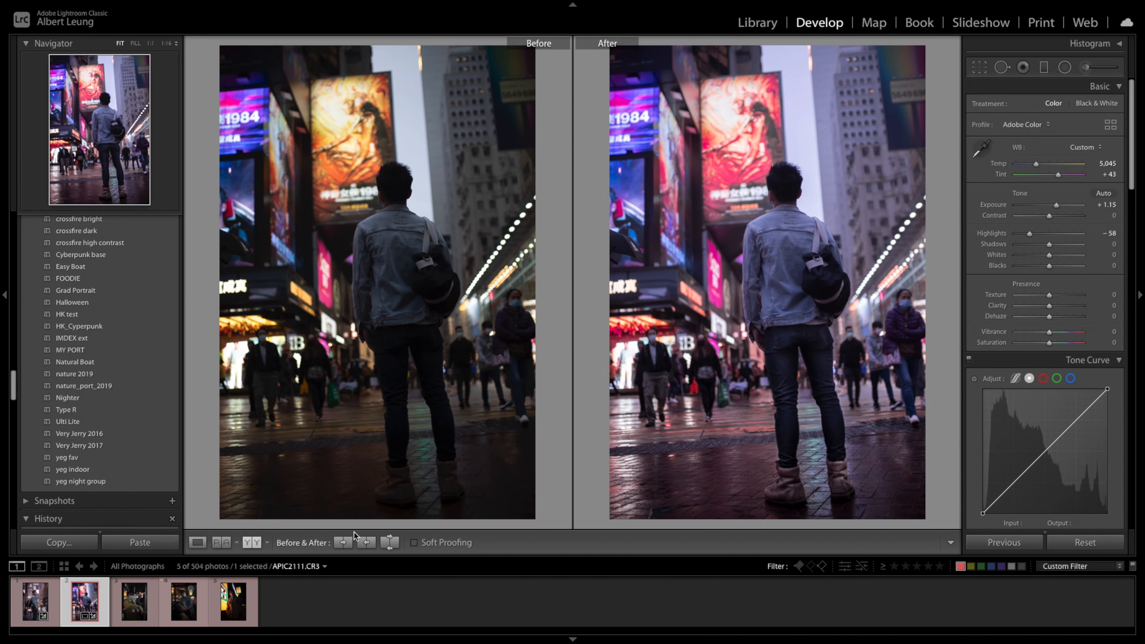
- Move on to photo APIC2155.CR3 and set its exposure to +0.50 and shadows to +27
key(Right)
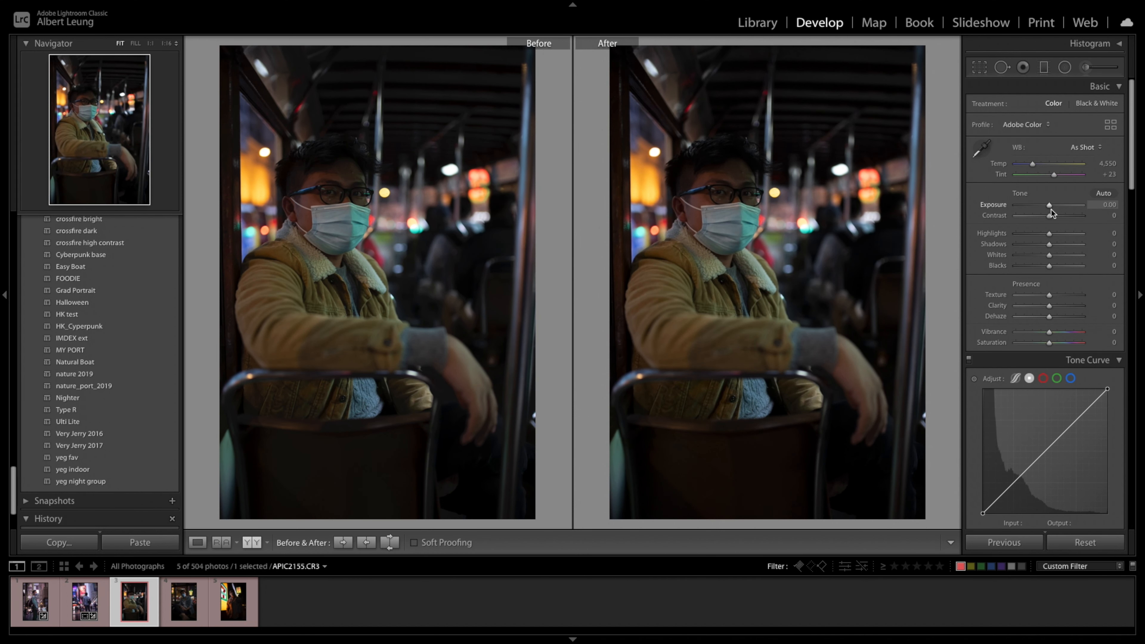
drag(1049, 206, 1053, 206)
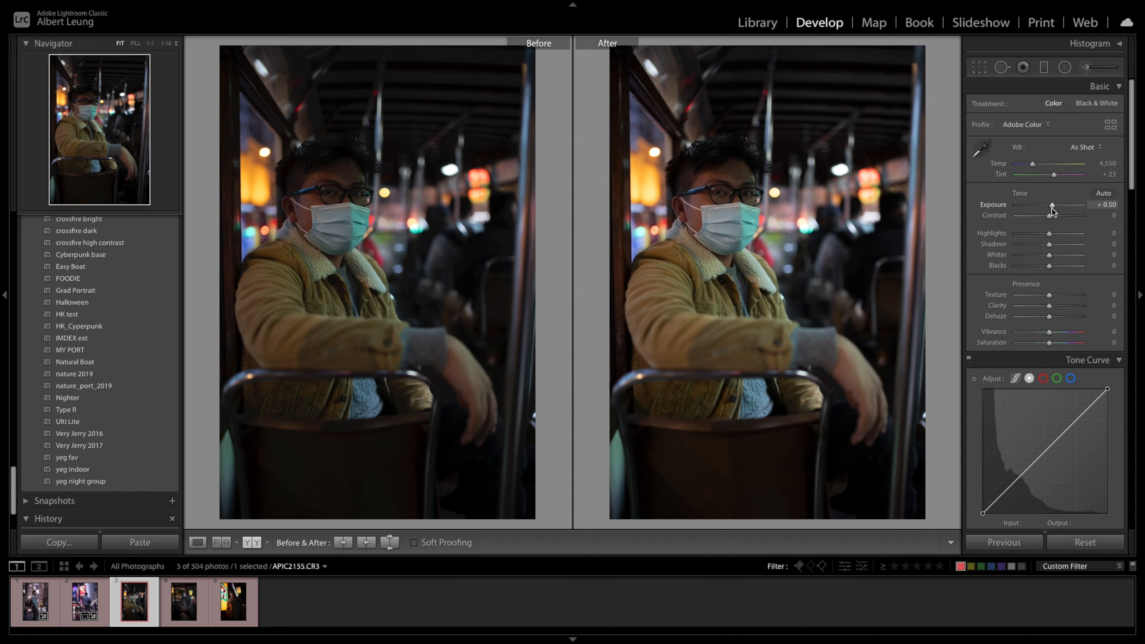
drag(1052, 249, 1059, 250)
- Shift the hues to red −65, orange −72, yellow −36, aqua −23, blue −53, purple −32 and magenta −49, and set green saturation to −75
scroll(1060, 280, down, 4)
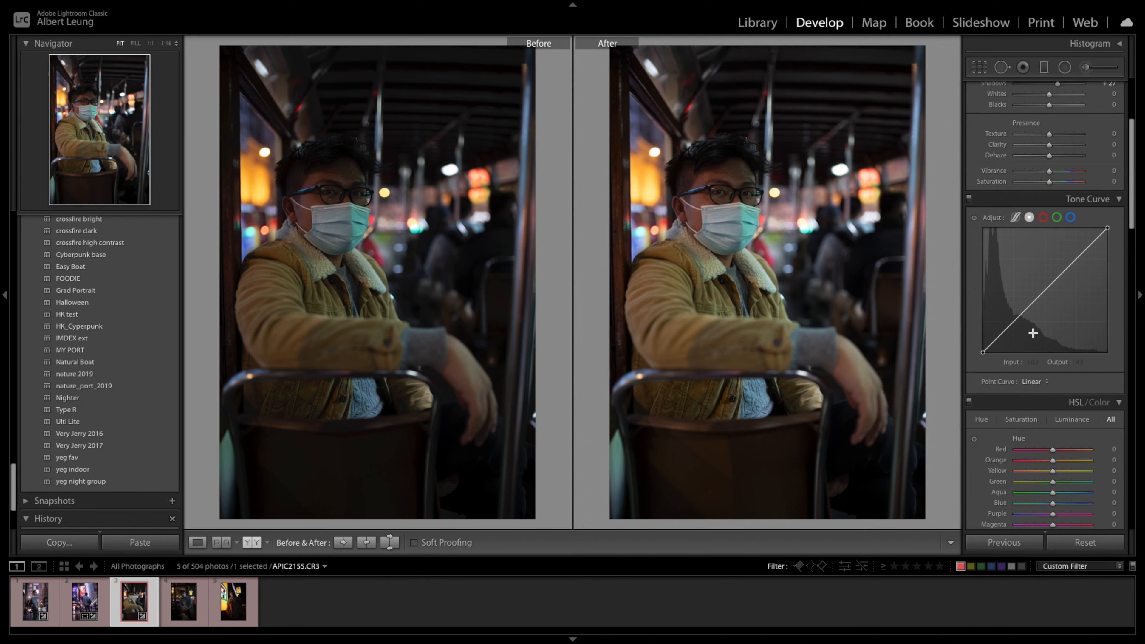
scroll(1039, 336, down, 5)
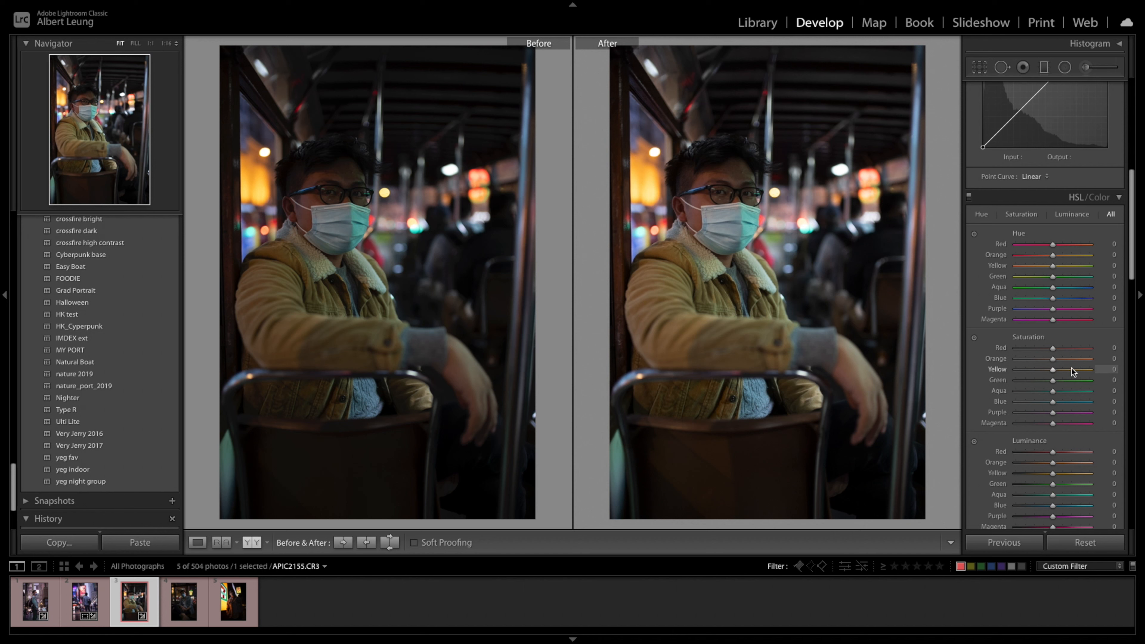
drag(1053, 246, 1026, 256)
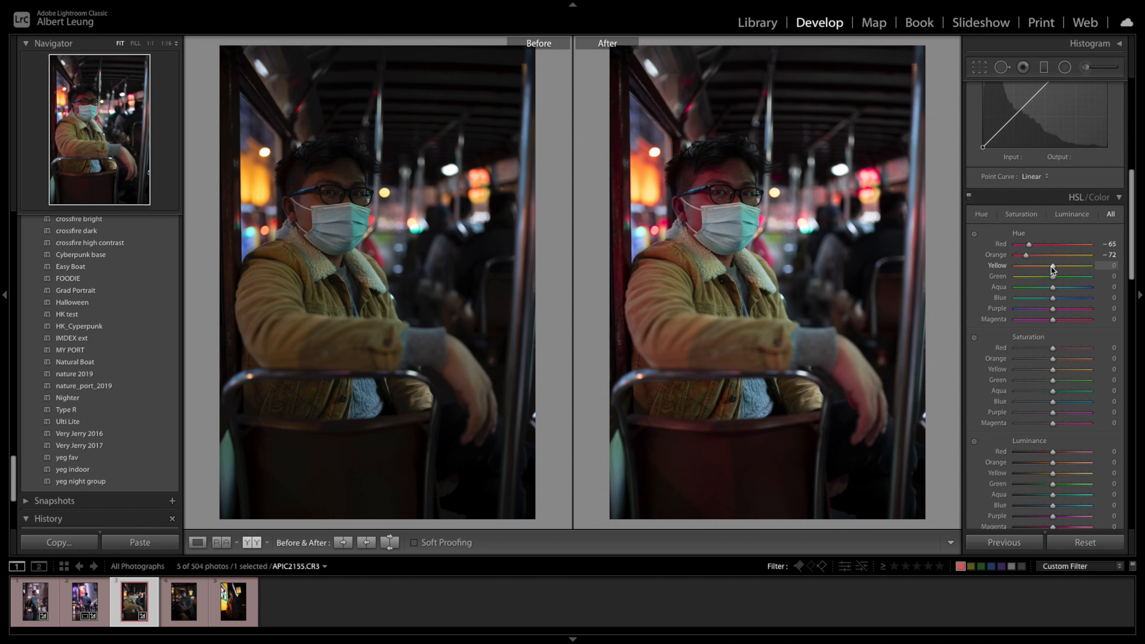
drag(1054, 266, 1040, 266)
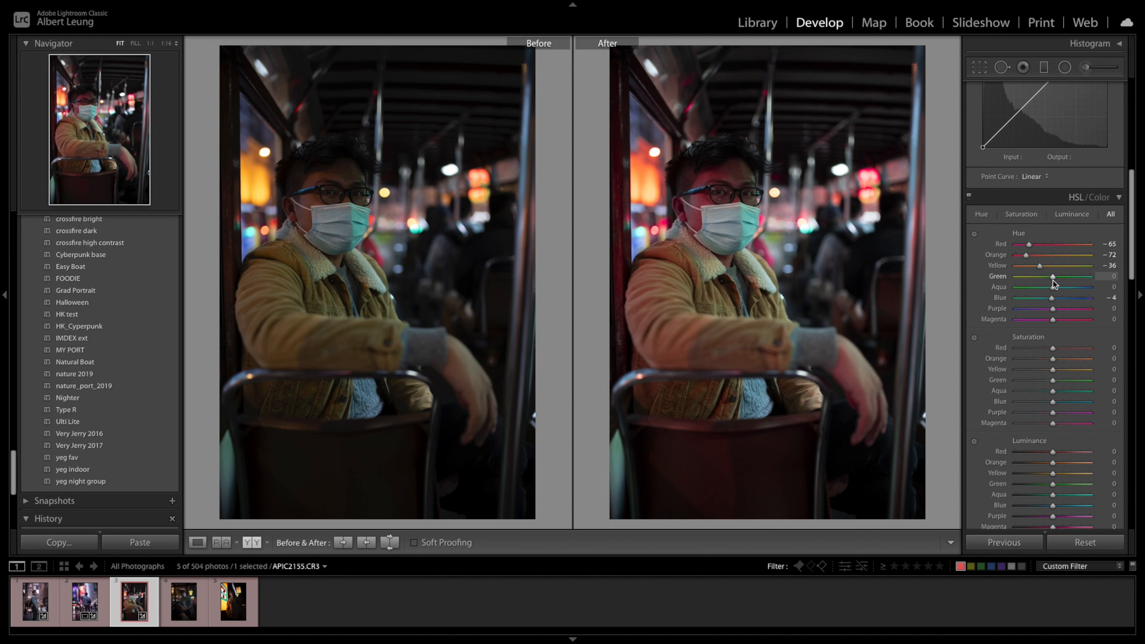
drag(1054, 288, 1036, 323)
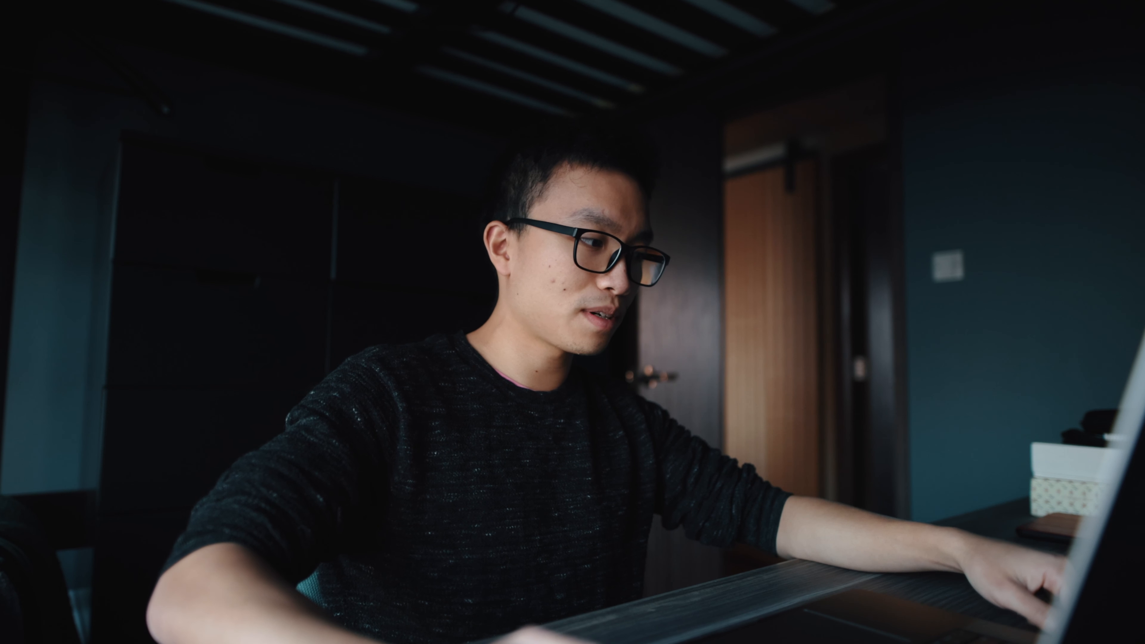
drag(1053, 281, 1025, 289)
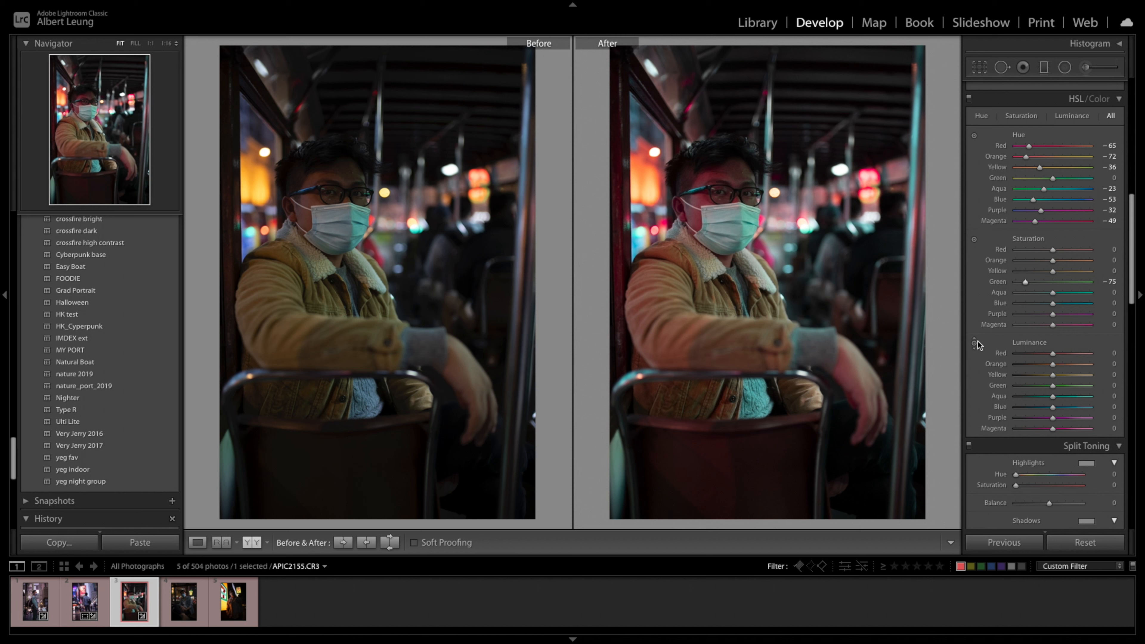
- Add a radial filter over the man's face, raising its exposure and slightly lowering its saturation
scroll(992, 341, up, 10)
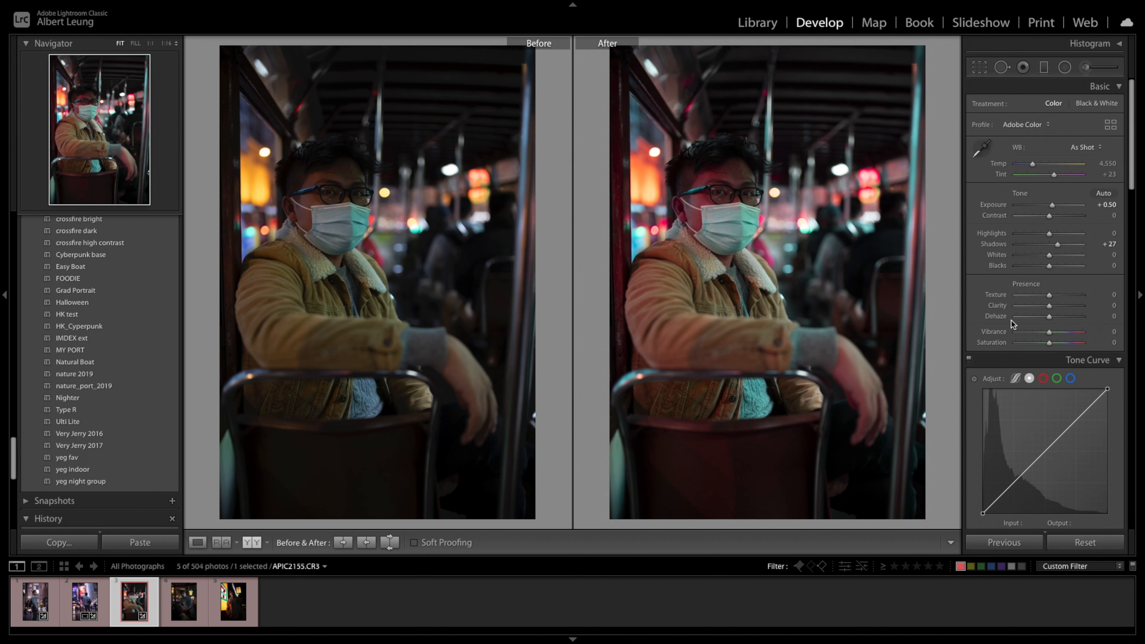
click(1065, 67)
drag(722, 200, 773, 259)
double_click(986, 148)
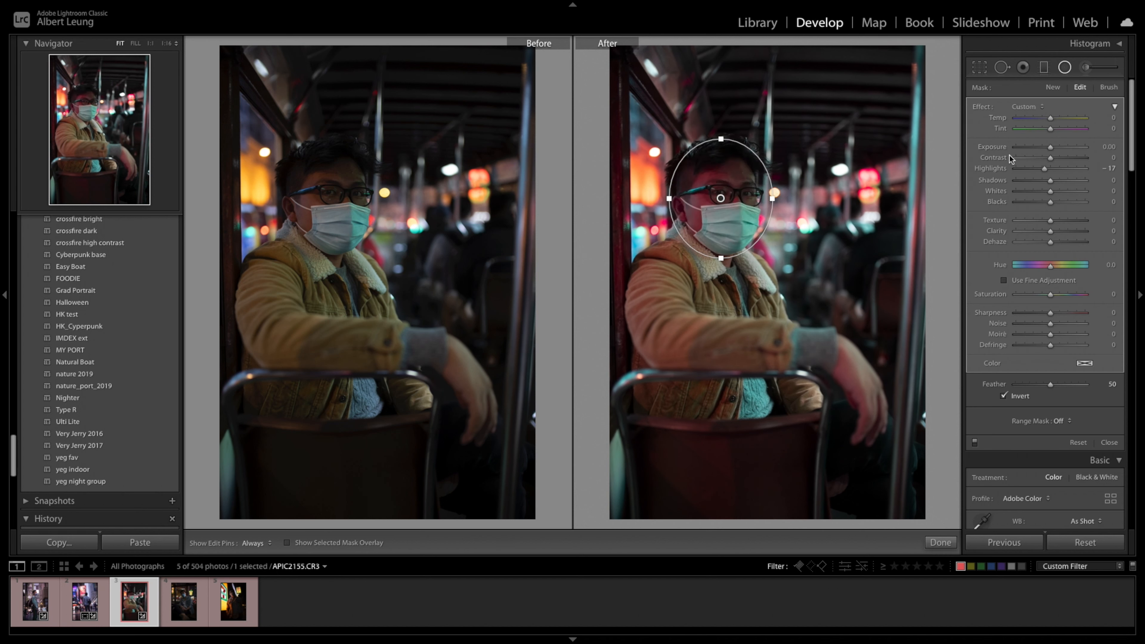
drag(1051, 146, 1058, 174)
drag(1051, 295, 1045, 297)
drag(1055, 164, 1061, 165)
click(1110, 442)
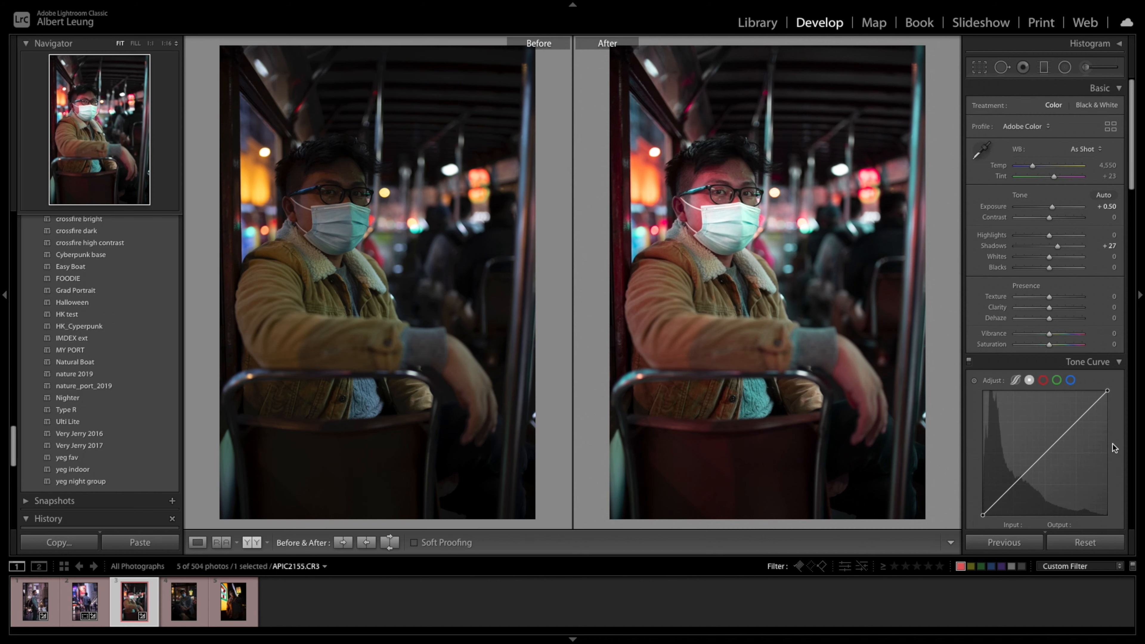
- Compare with the previous photo's grade, set the blue saturation to +50 and boost the aqua and red saturation
scroll(1069, 405, down, 10)
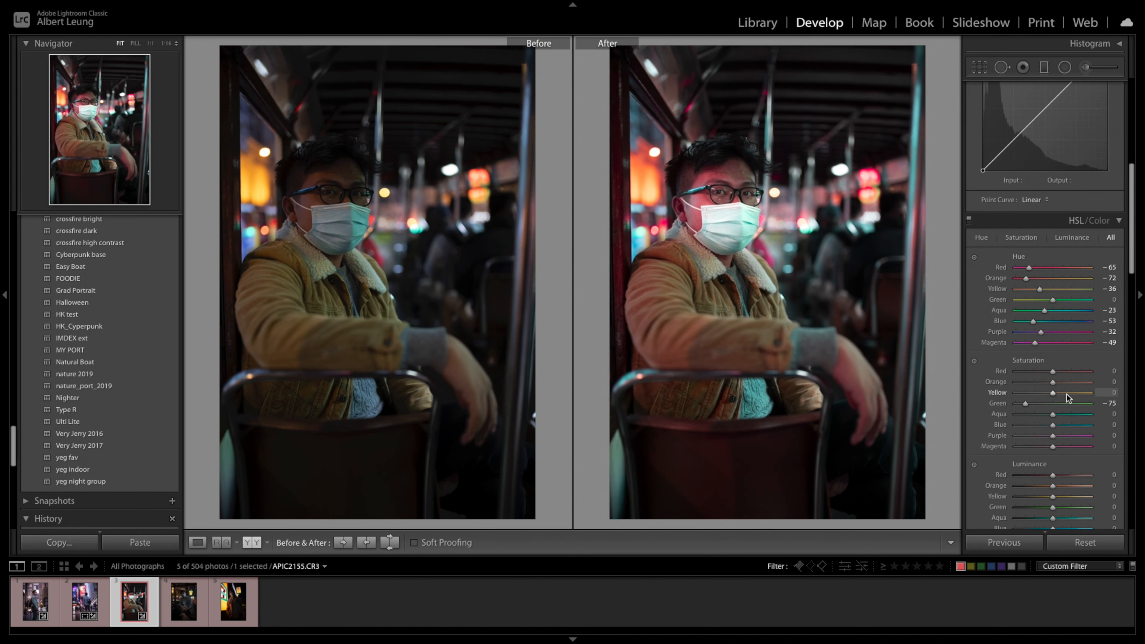
scroll(1033, 358, down, 3)
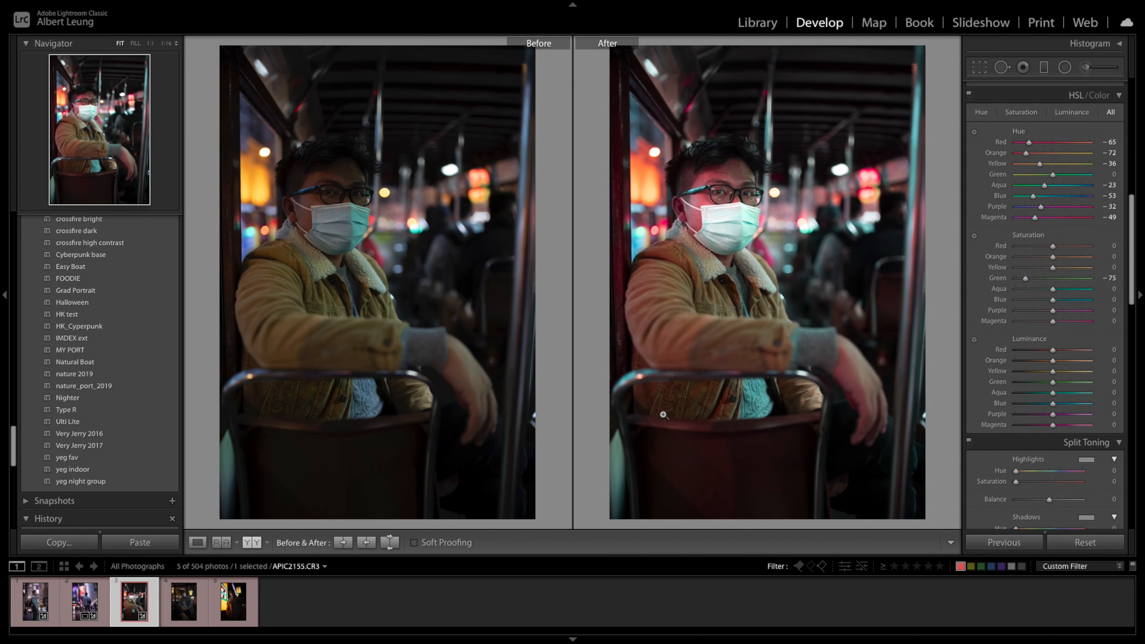
key(Left)
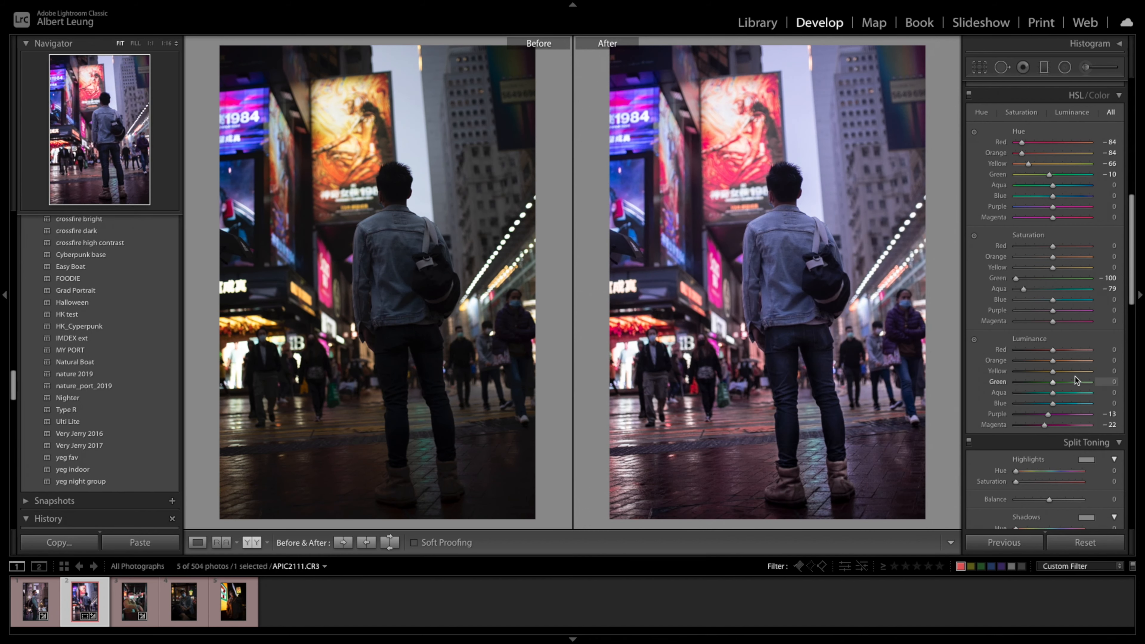
key(Right)
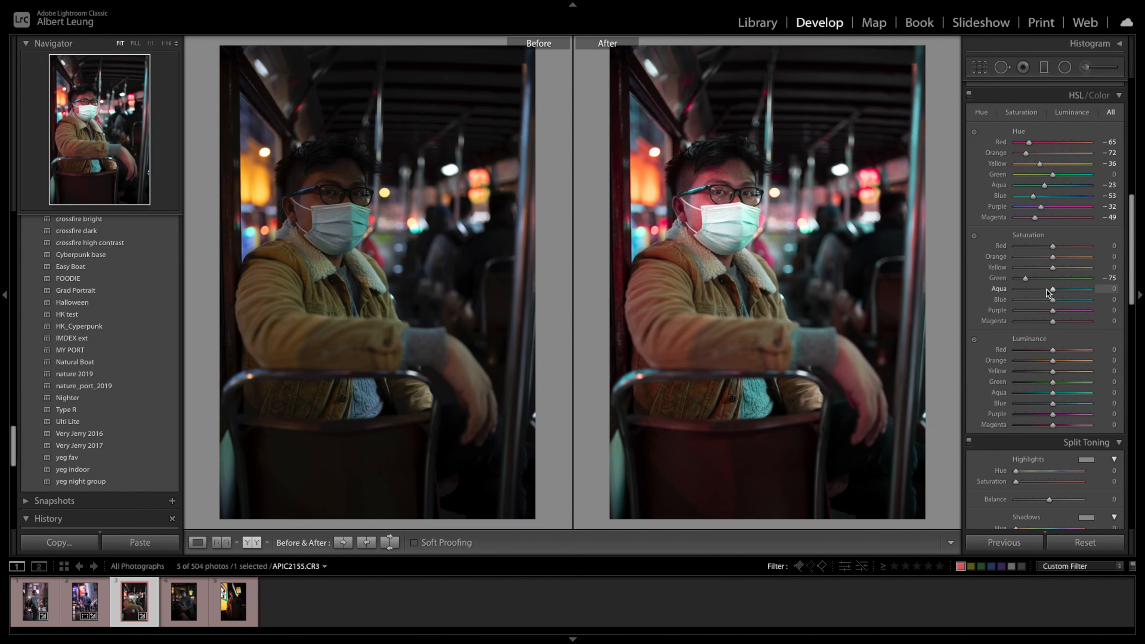
drag(1055, 301, 1073, 304)
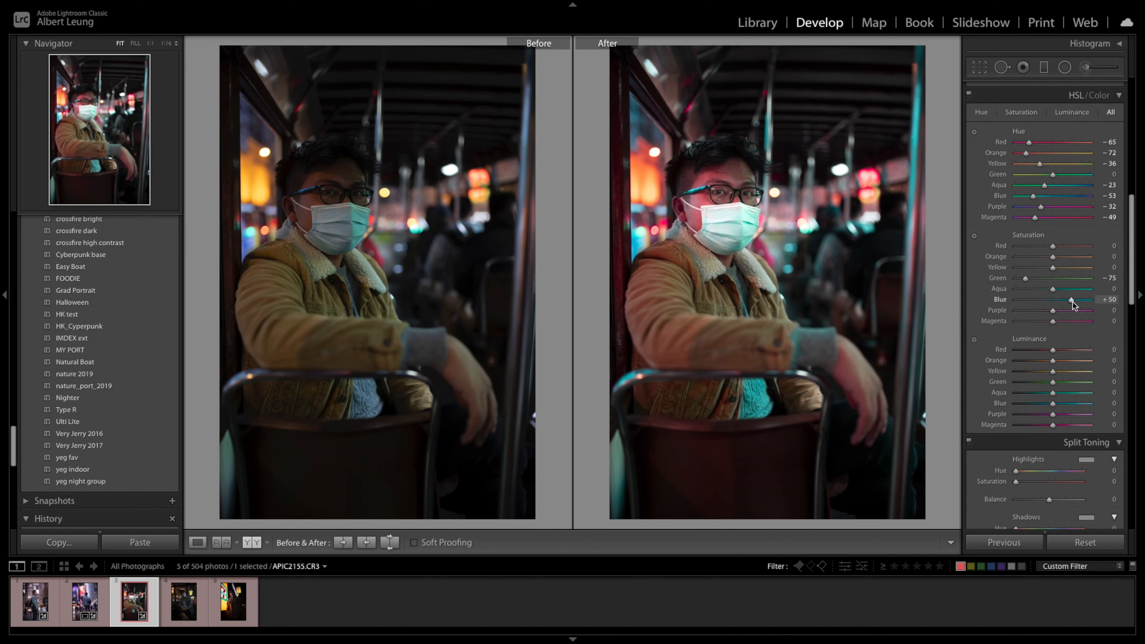
drag(1056, 290, 1068, 293)
drag(1053, 245, 1062, 260)
- Set texture to +13 and clarity to +25, cool the white balance slightly and nudge up the vibrance
scroll(999, 296, up, 10)
drag(1051, 296, 1063, 311)
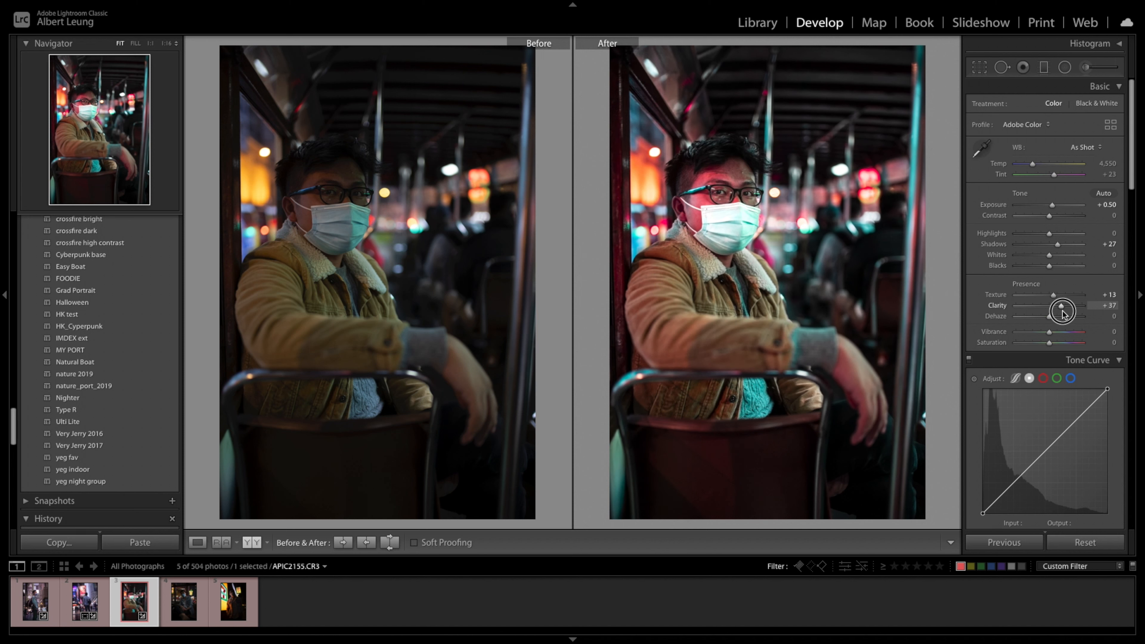
drag(1062, 313, 1093, 319)
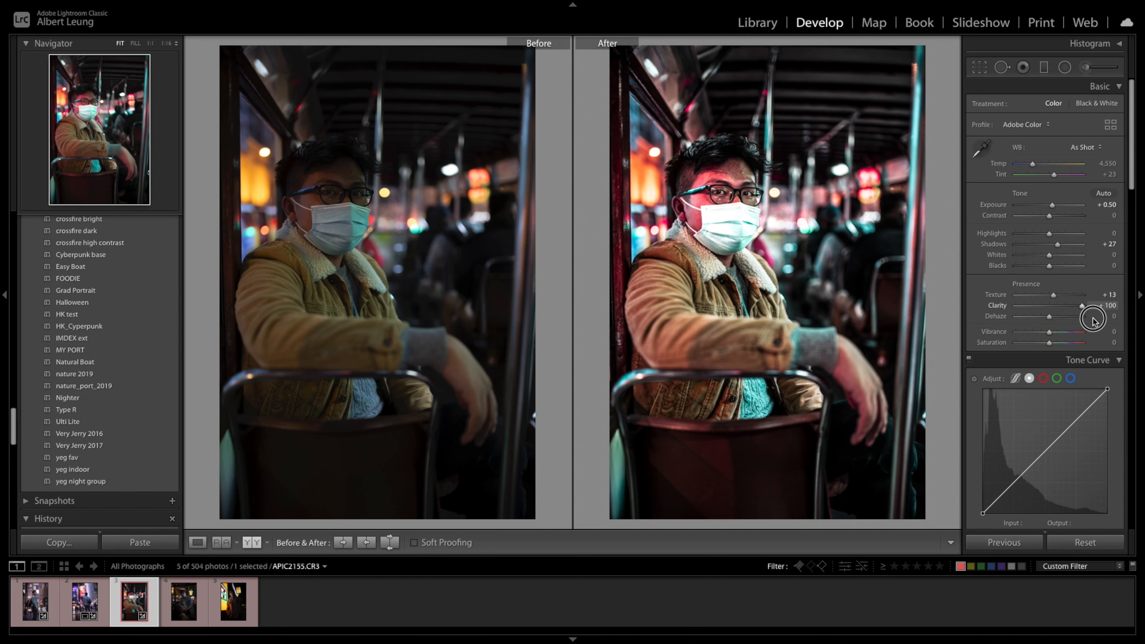
click(740, 213)
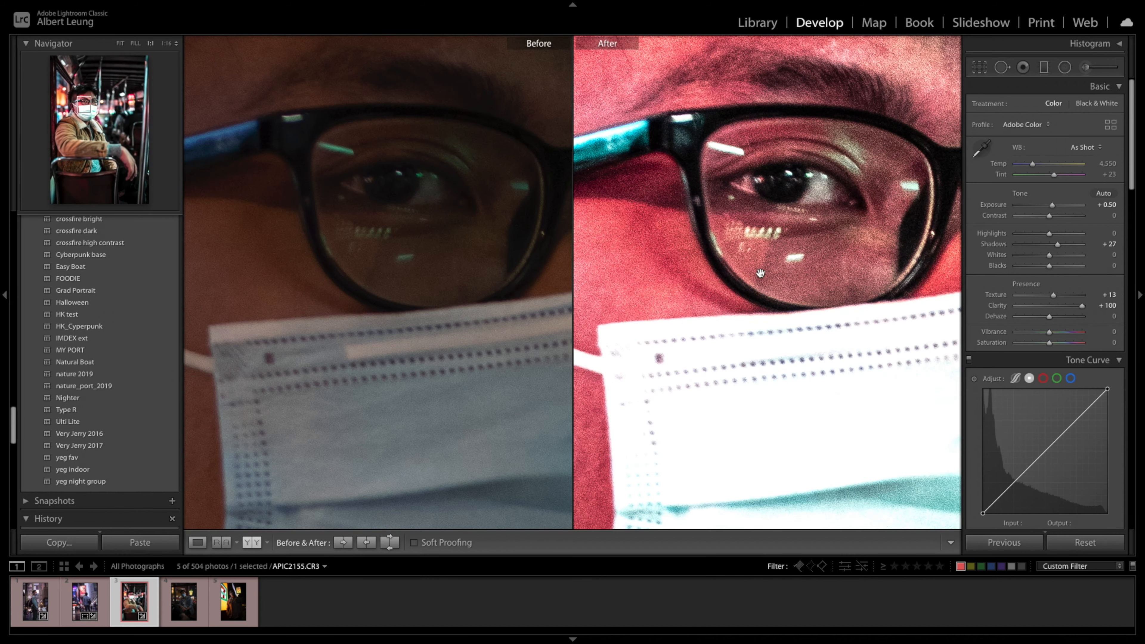
click(762, 252)
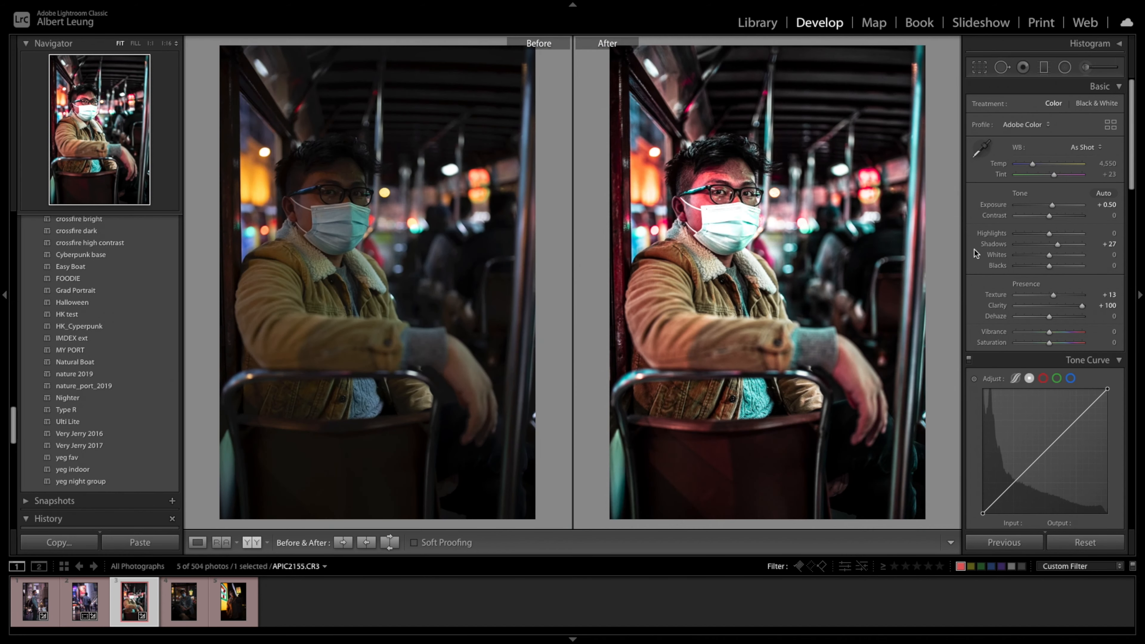
drag(1082, 309, 1058, 308)
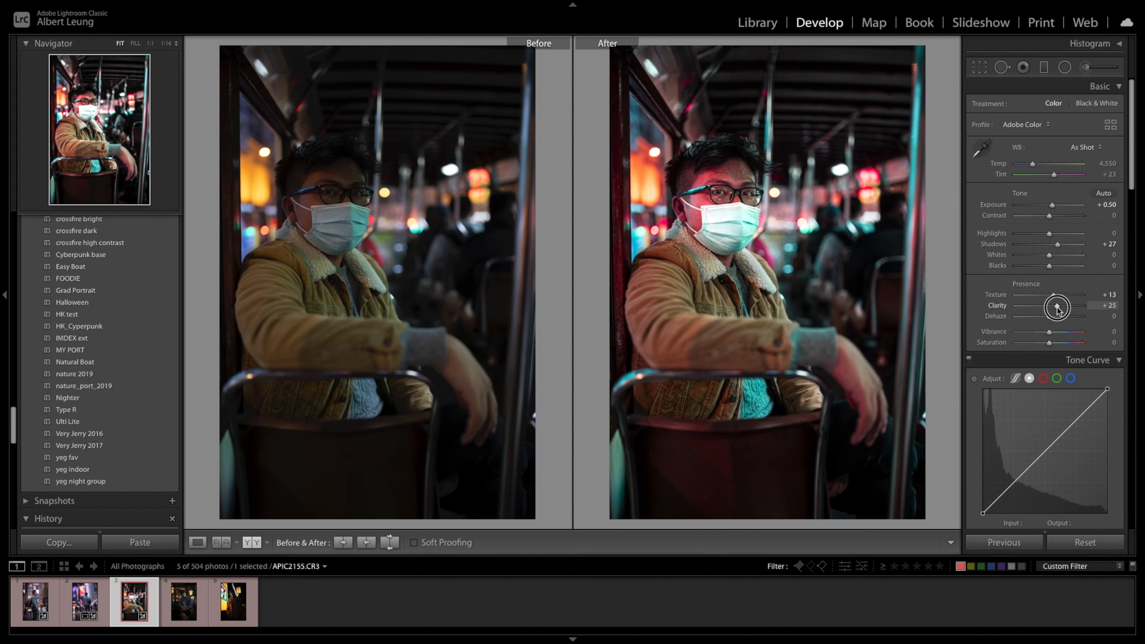
drag(1033, 164, 1030, 170)
drag(1049, 331, 1051, 332)
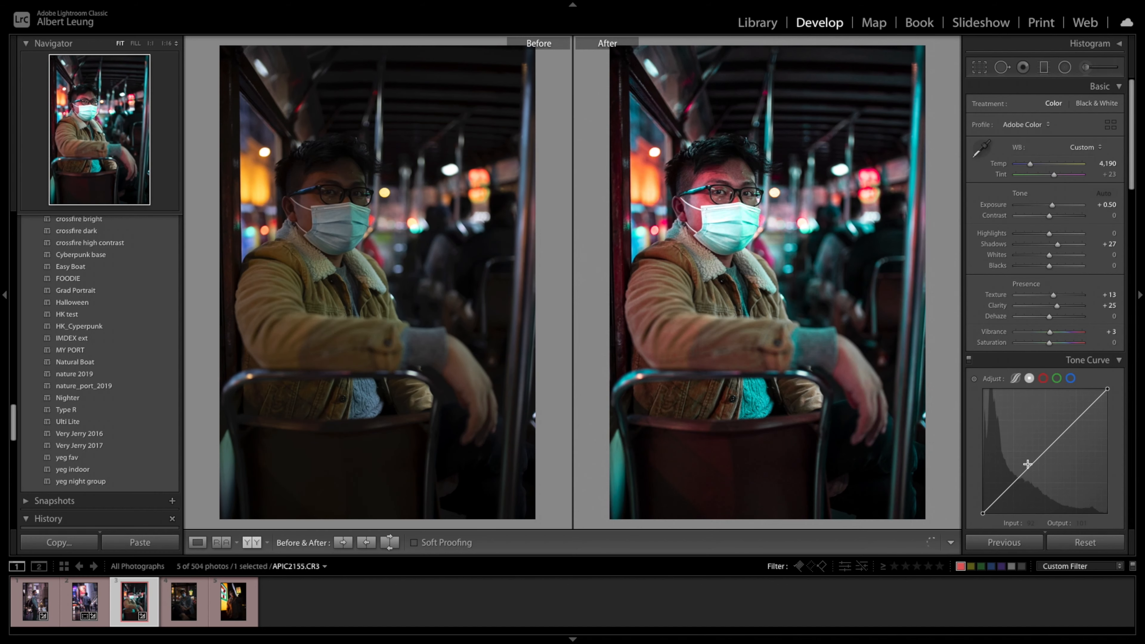
- Move on to photo APIC2157.CR3 and set its exposure to +0.65 and shadows to +14
key(Right)
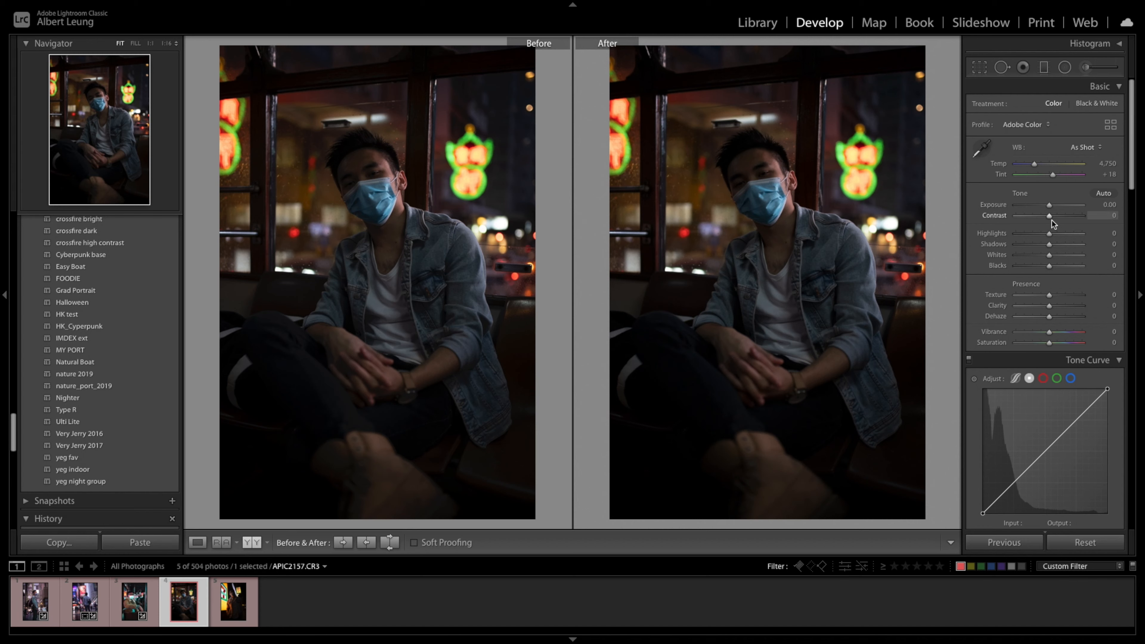
drag(1052, 206, 1058, 206)
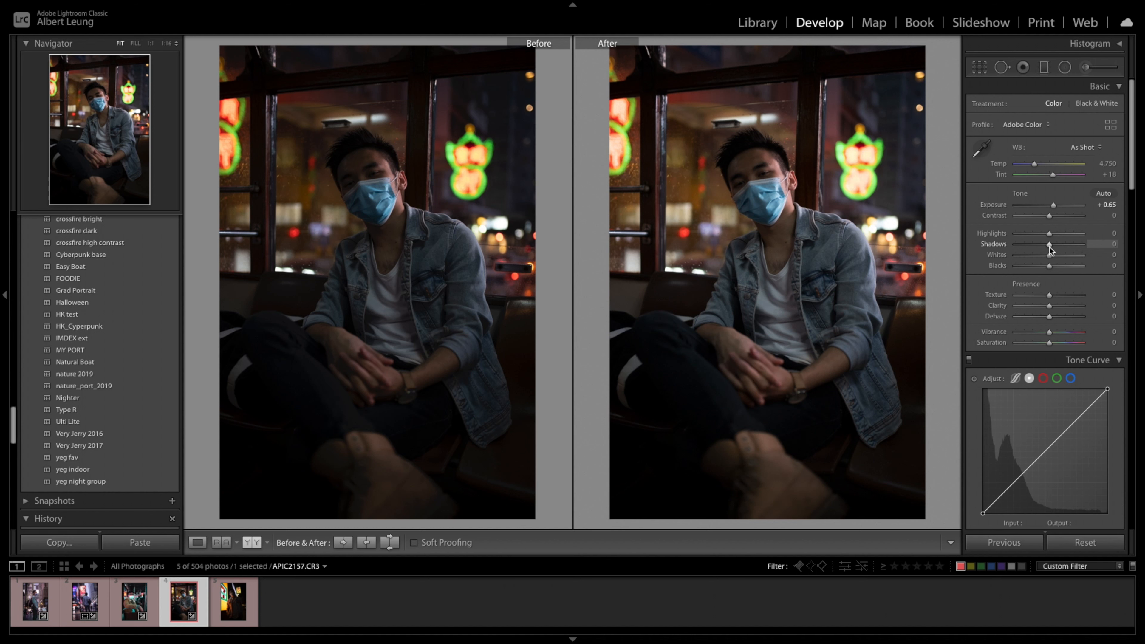
drag(1049, 247, 1055, 248)
- Shift the hues to red −64, orange −62, yellow −48 and green −67, and adjust the cooler hues
scroll(1058, 320, down, 1)
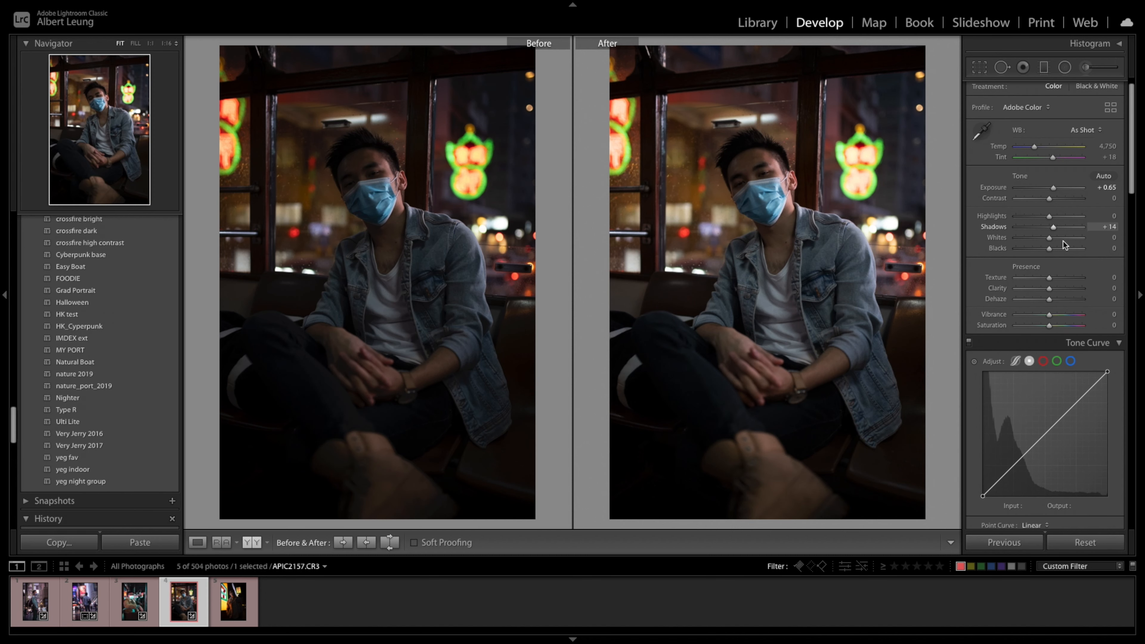
scroll(1108, 312, down, 3)
scroll(1108, 311, down, 10)
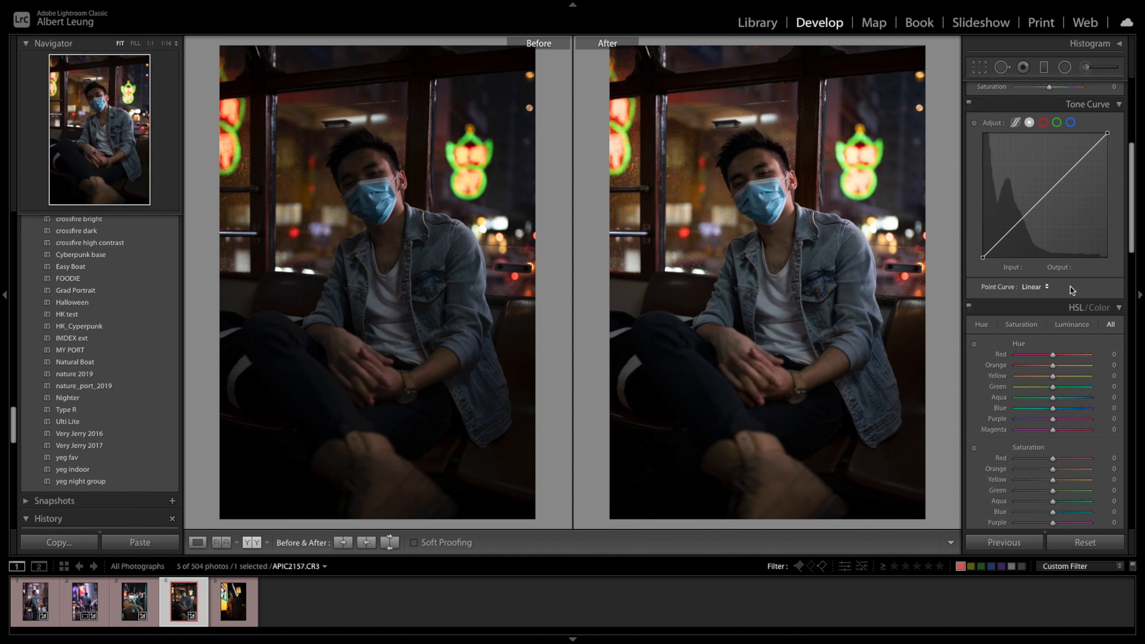
scroll(1065, 291, down, 2)
drag(1053, 267, 1035, 290)
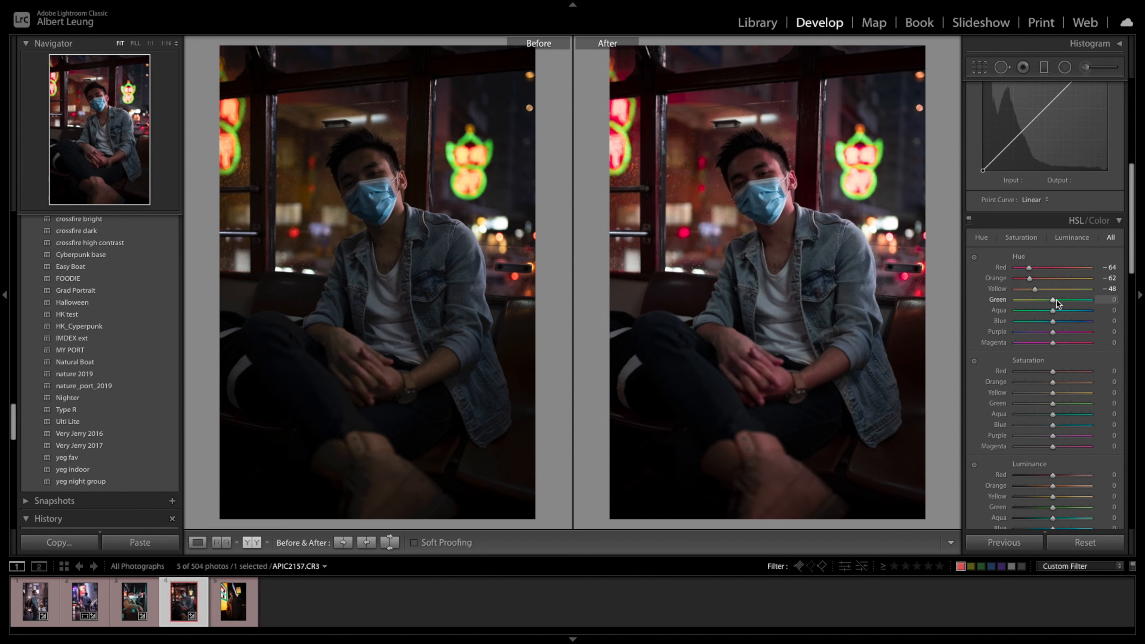
scroll(1063, 306, down, 2)
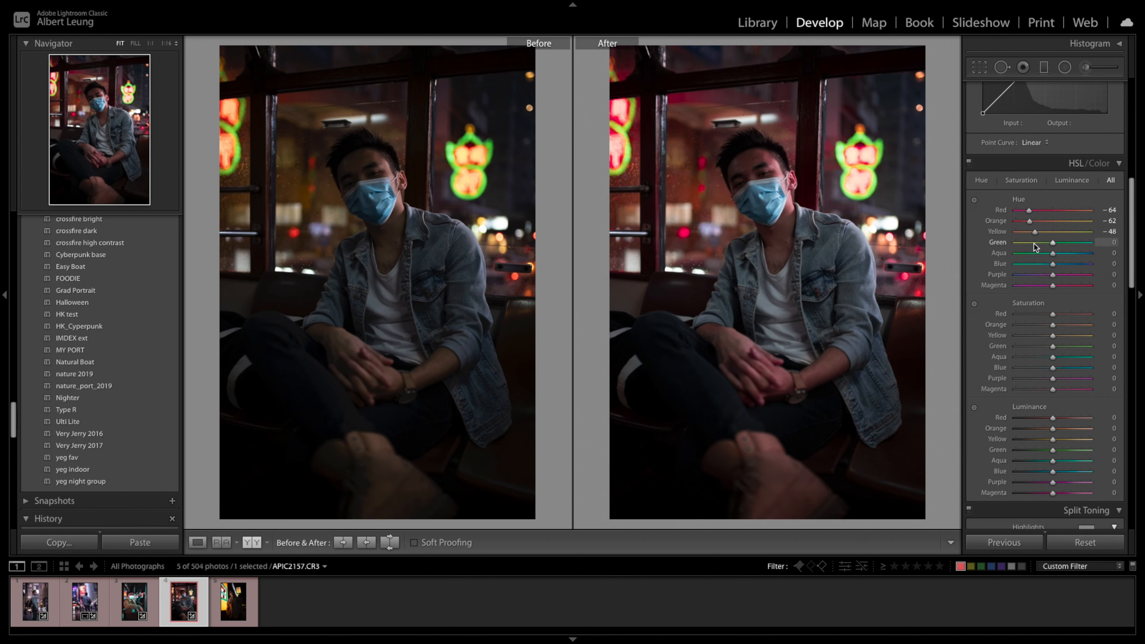
drag(1055, 243, 1028, 243)
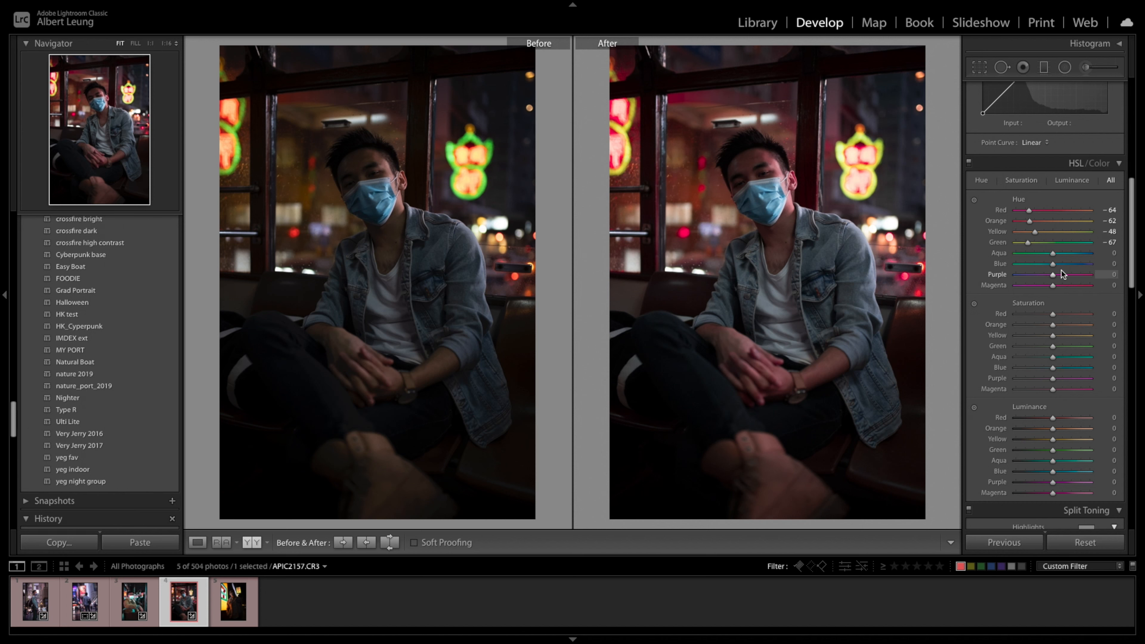
drag(1053, 274, 1025, 288)
click(1050, 288)
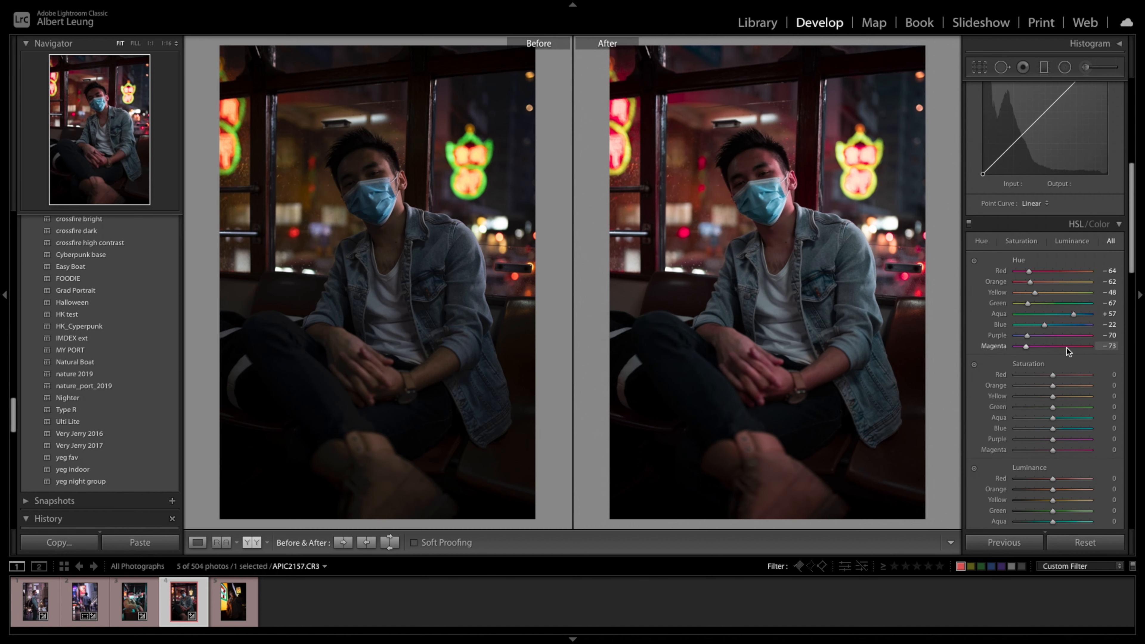
- Set the temperature to 4,349, tint to +44, texture to +18, clarity to +30 and vibrance to +37
scroll(1066, 345, up, 3)
scroll(1065, 343, up, 6)
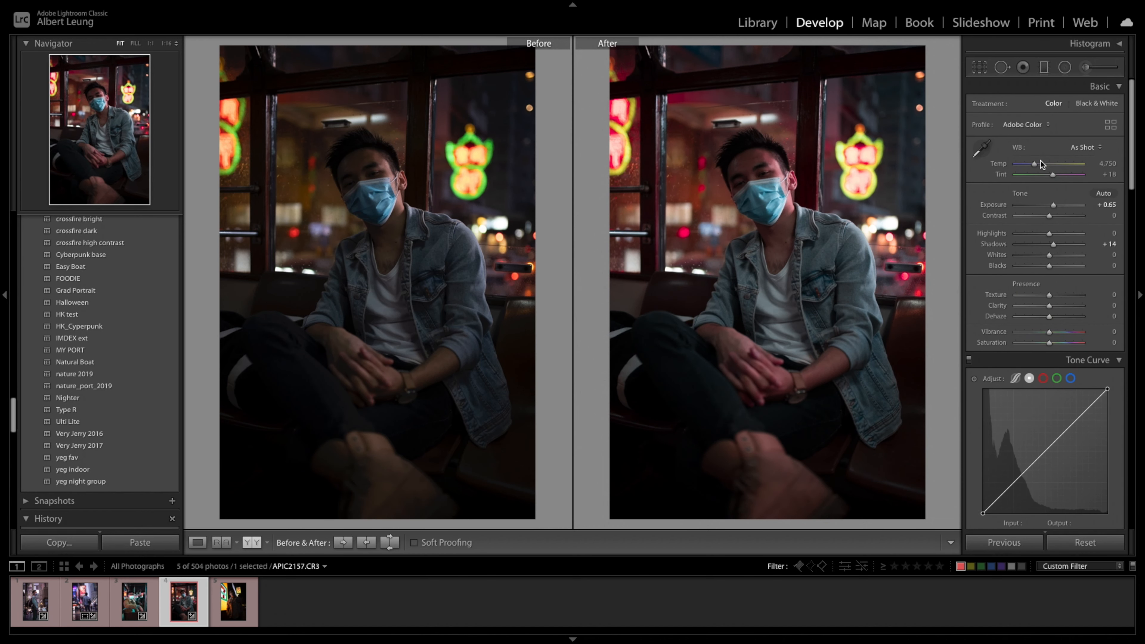
drag(1055, 179, 1034, 170)
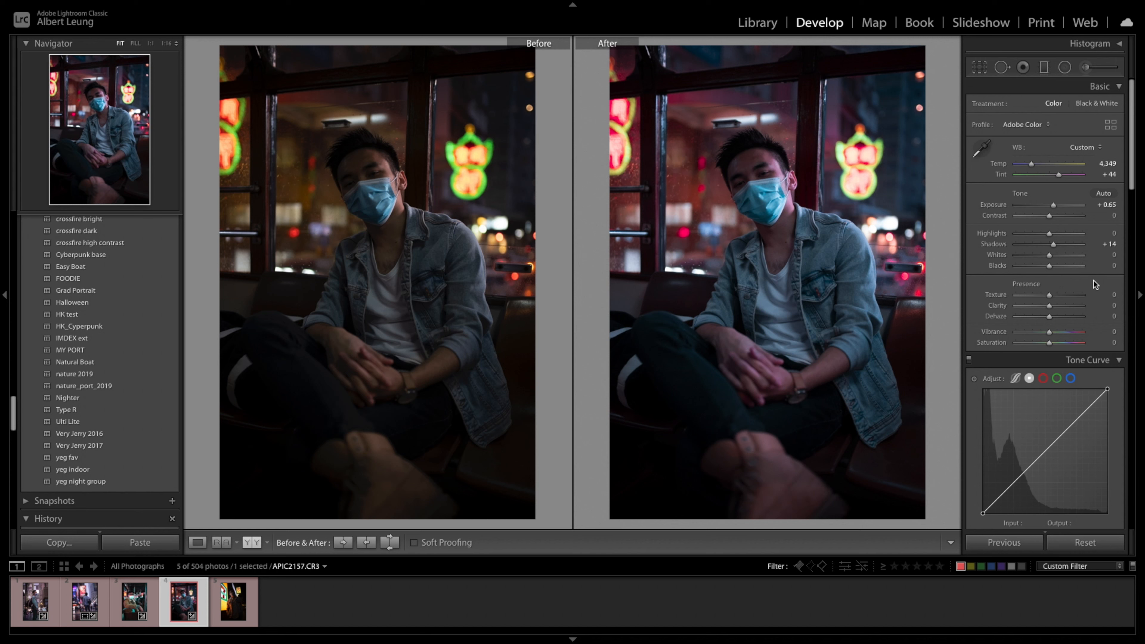
drag(1049, 296, 1056, 337)
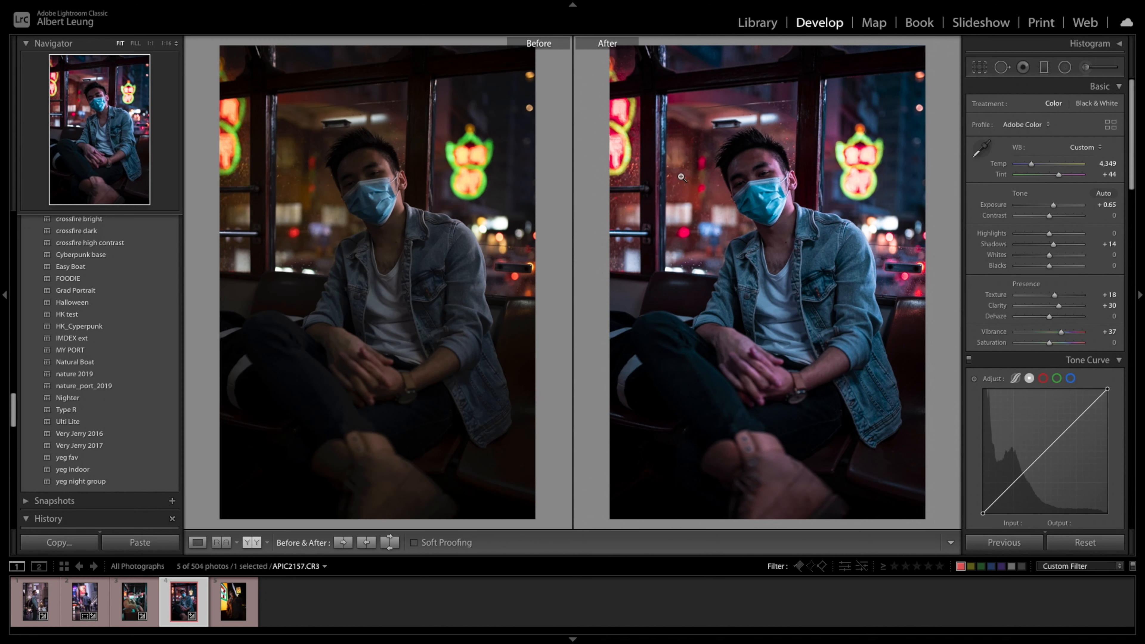
- Paint an adjustment brush mask over the rain-speckled window beside the man and check its coverage with the mask overlay
key(k)
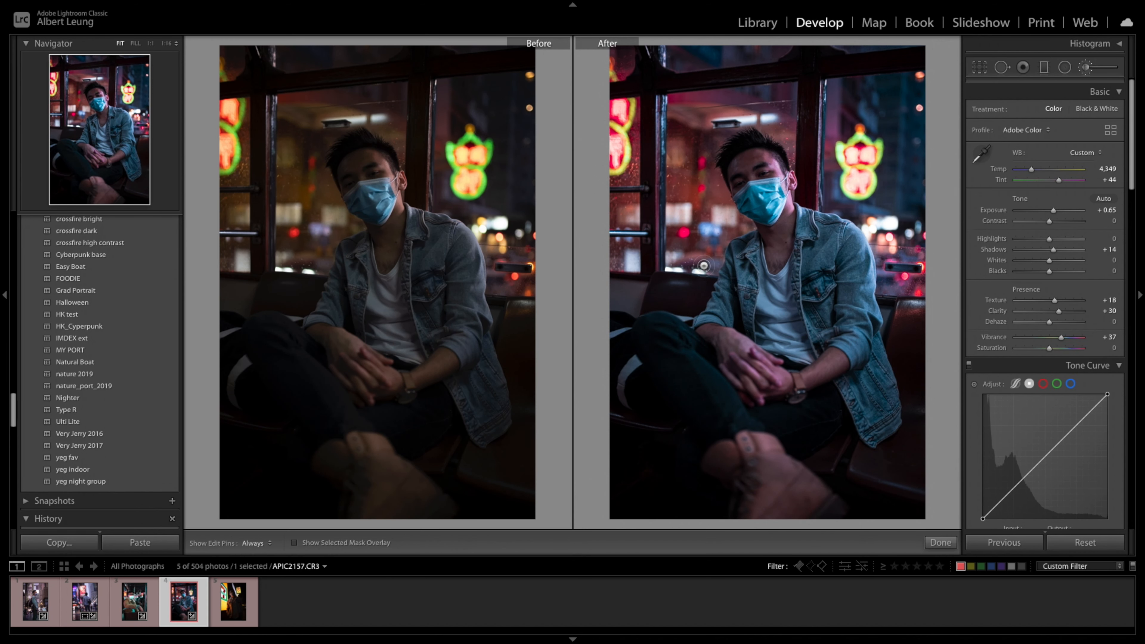
click(1085, 71)
click(1086, 72)
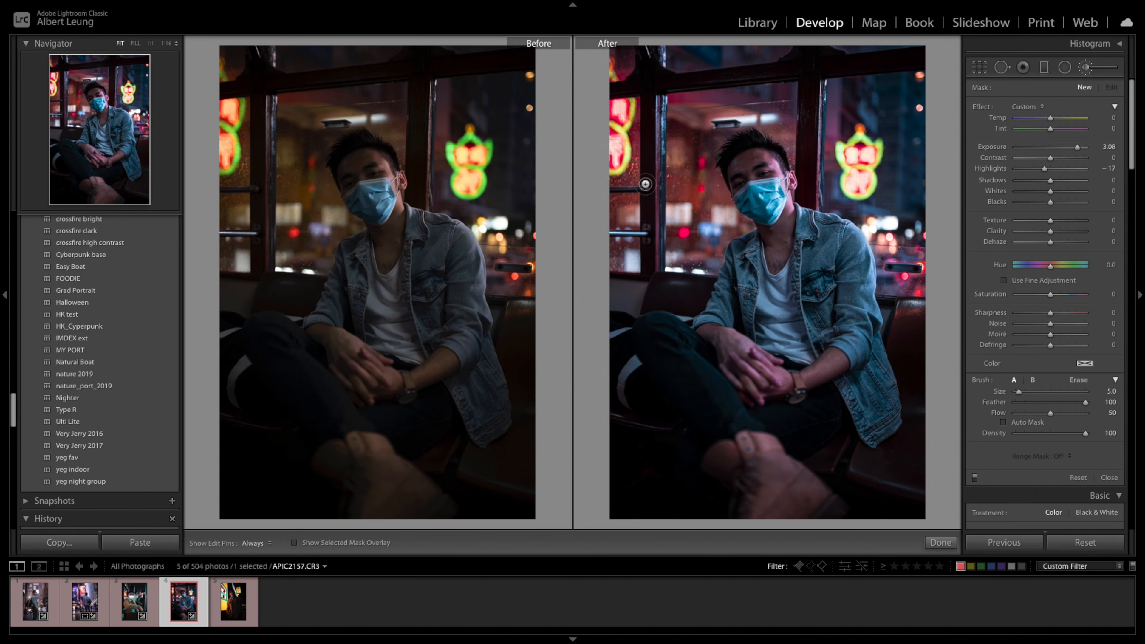
mouse_move(635, 181)
mouse_down()
mouse_move(625, 229)
mouse_move(638, 174)
mouse_move(619, 216)
mouse_move(621, 167)
mouse_move(626, 229)
mouse_move(612, 192)
mouse_move(616, 259)
mouse_move(628, 263)
mouse_move(624, 211)
mouse_move(632, 255)
mouse_move(663, 158)
mouse_move(676, 161)
mouse_move(674, 245)
mouse_move(687, 160)
mouse_move(687, 218)
mouse_move(673, 169)
mouse_move(664, 242)
mouse_move(673, 152)
mouse_move(692, 241)
mouse_move(698, 160)
mouse_move(692, 195)
mouse_move(686, 149)
mouse_move(700, 265)
mouse_up()
key(o)
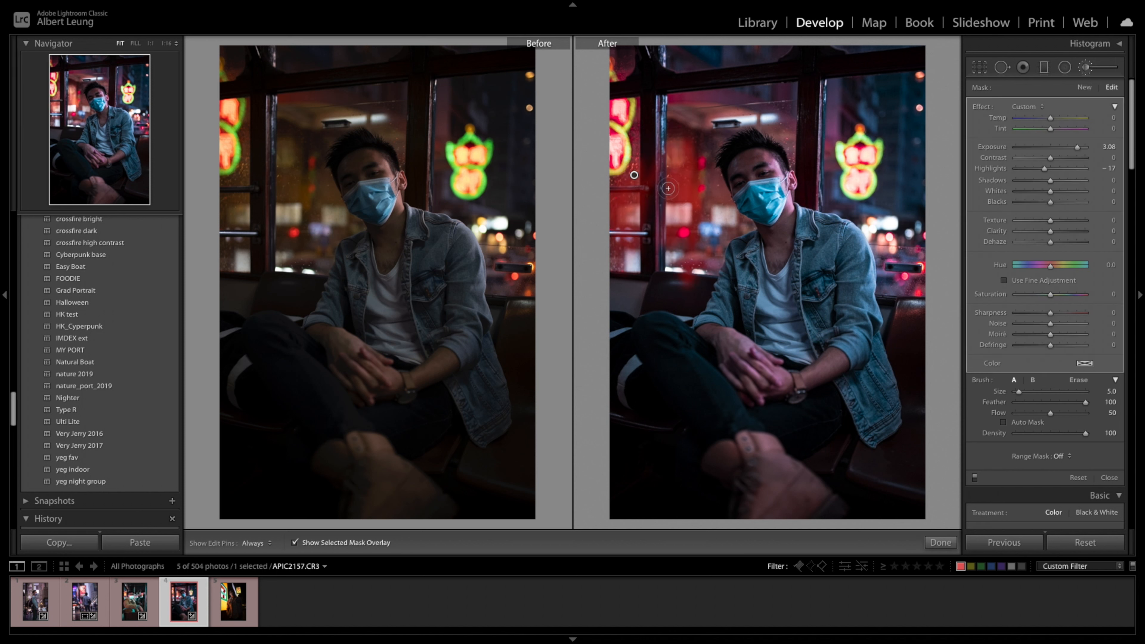
key(o)
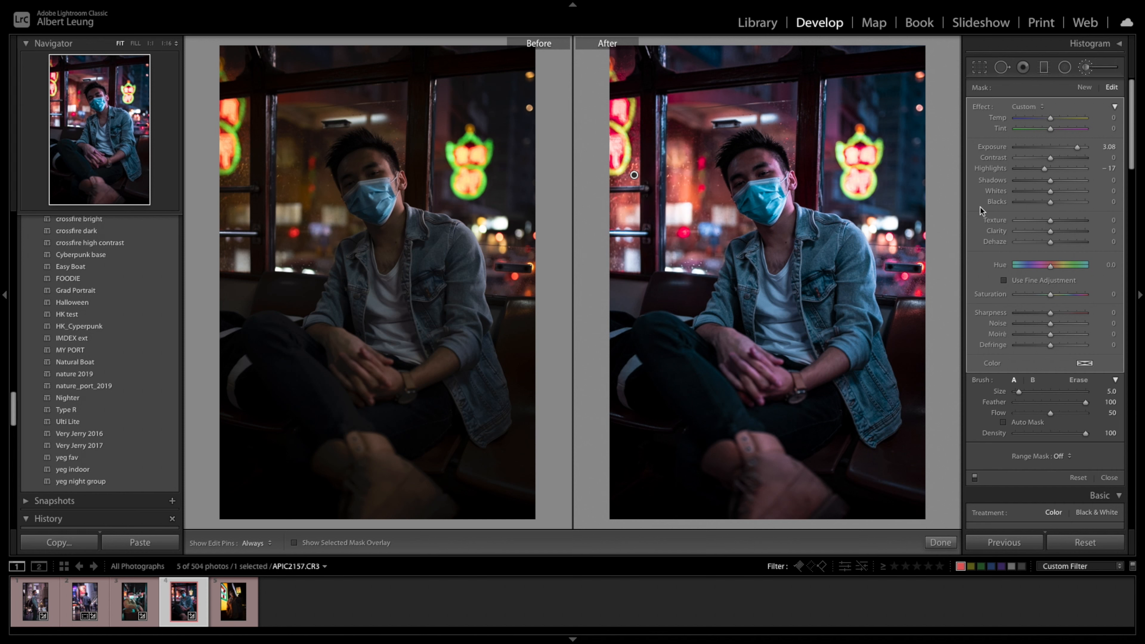
- Set the window brush mask to exposure 0.53, contrast 14, texture 38 and clarity 71, and compare it on and off
double_click(1004, 147)
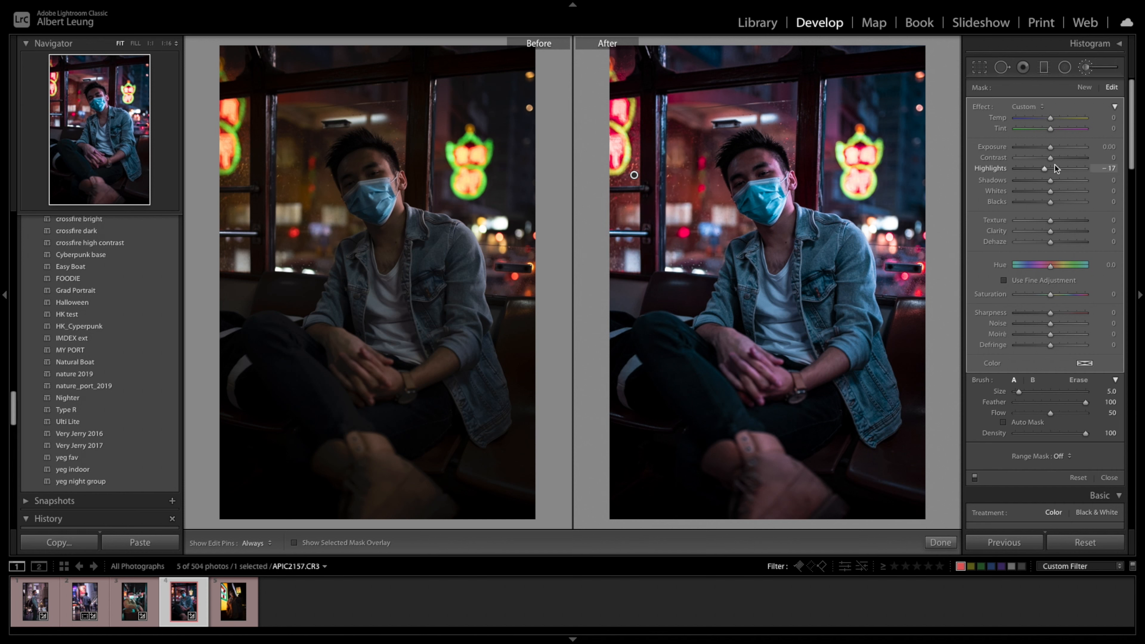
drag(1051, 147, 1056, 147)
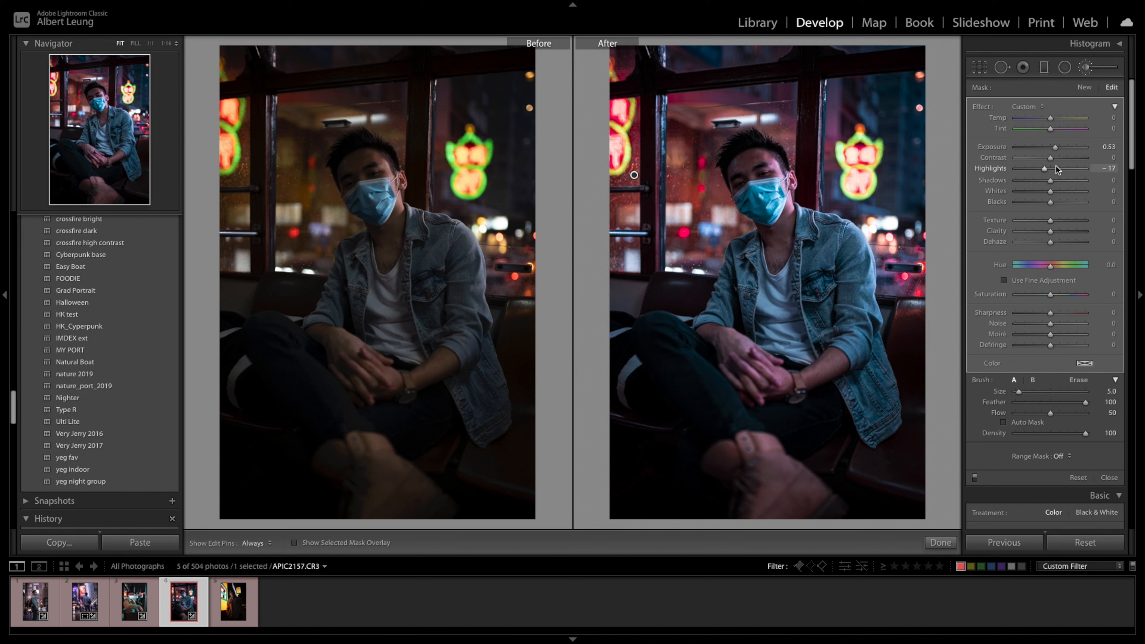
mouse_move(1053, 238)
mouse_down()
mouse_move(1085, 239)
mouse_move(1064, 221)
mouse_up()
drag(1051, 158, 1056, 158)
click(975, 478)
click(975, 478)
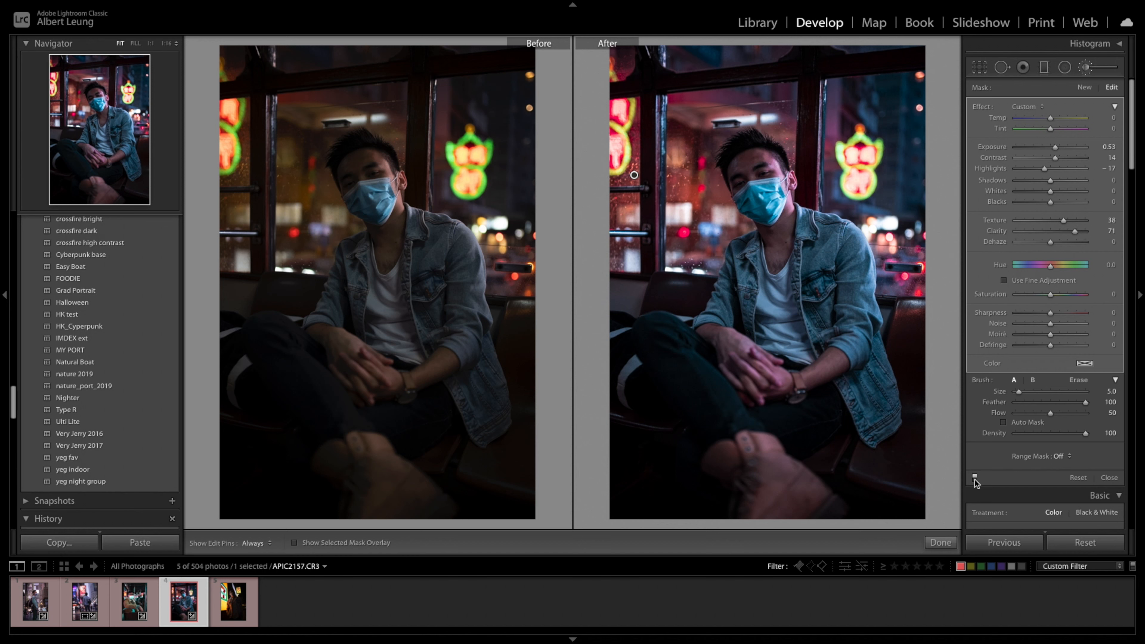
click(976, 479)
click(975, 480)
click(1109, 477)
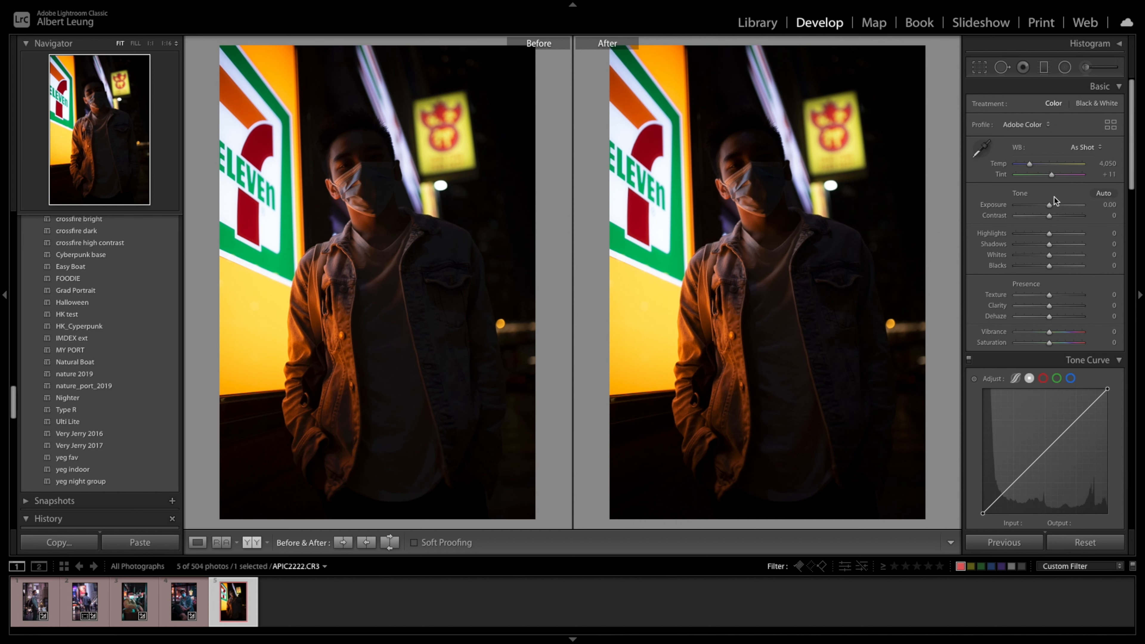
- Set the photo's exposure to +1.65 and highlights to −33
drag(1052, 205, 1038, 239)
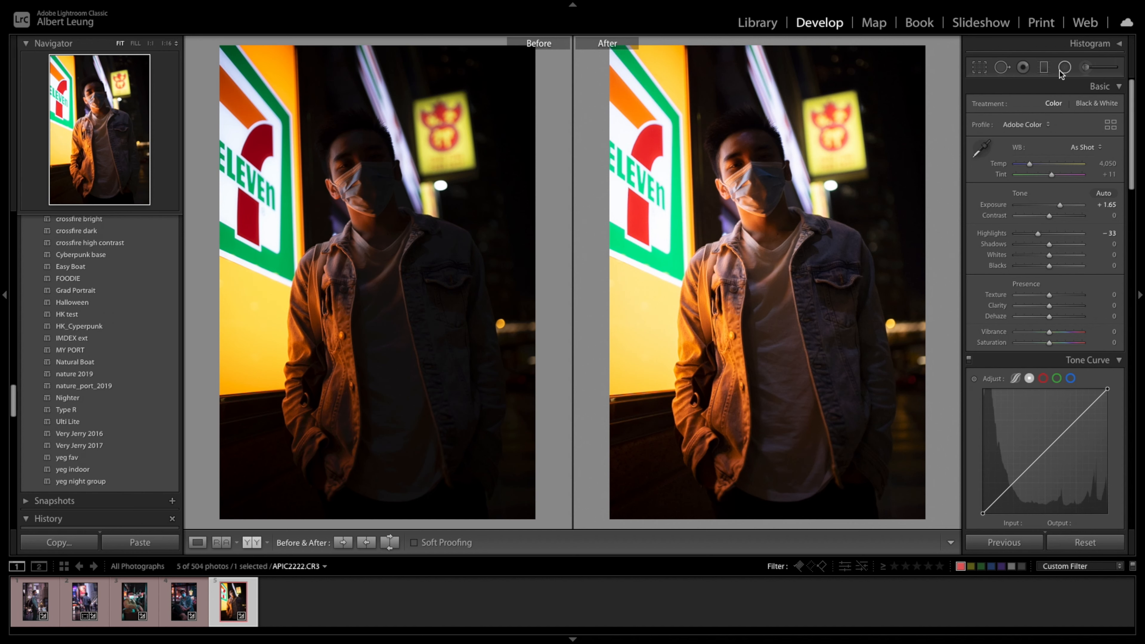
- Add a graduated filter across the man's darker side with exposure 0.62, highlights −17, shadows 12 and clarity 39
click(1042, 70)
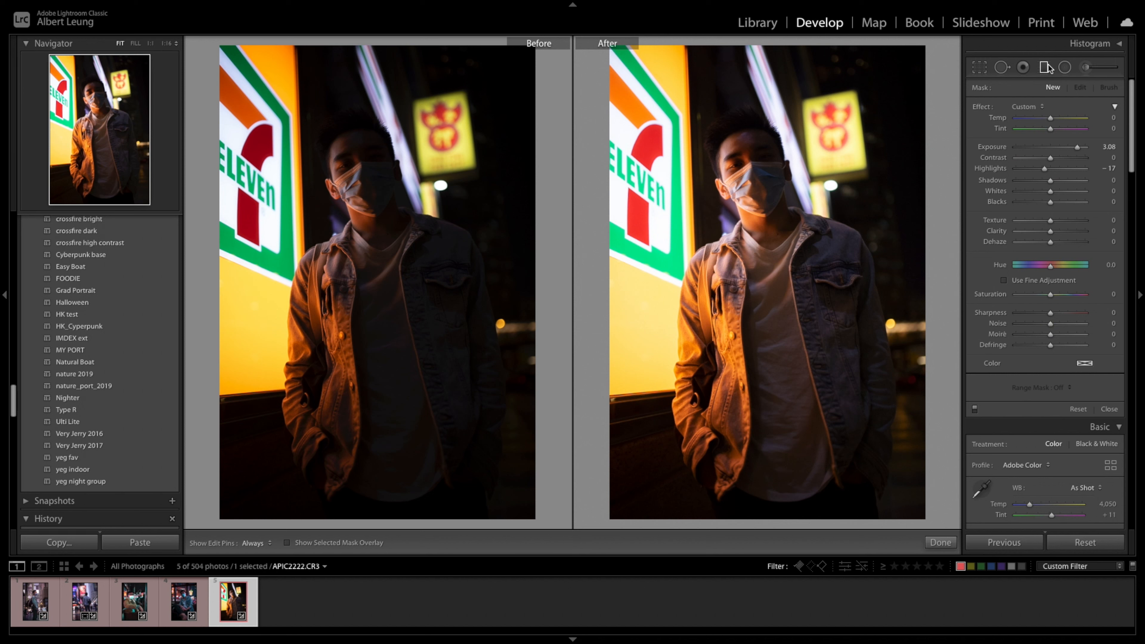
drag(928, 240, 706, 264)
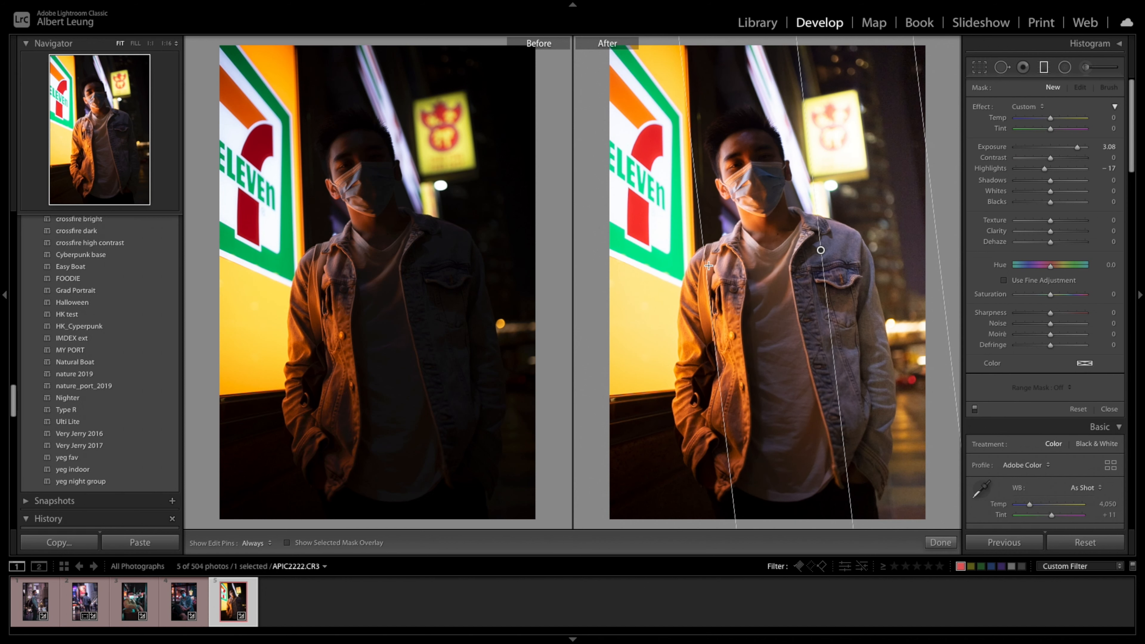
double_click(994, 148)
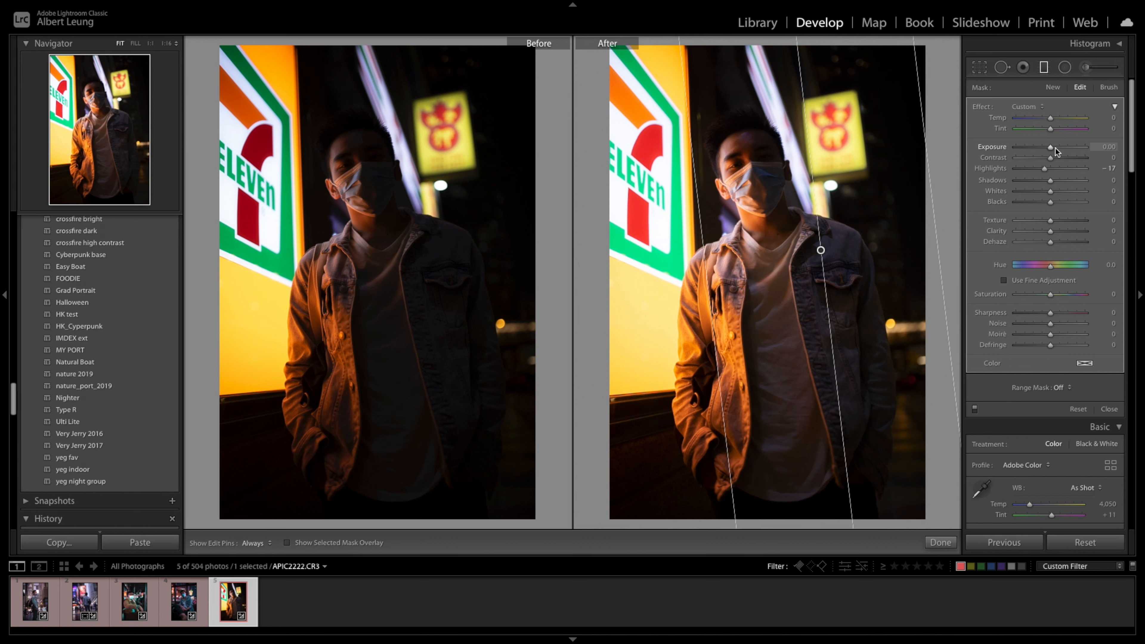
drag(1054, 147, 1053, 183)
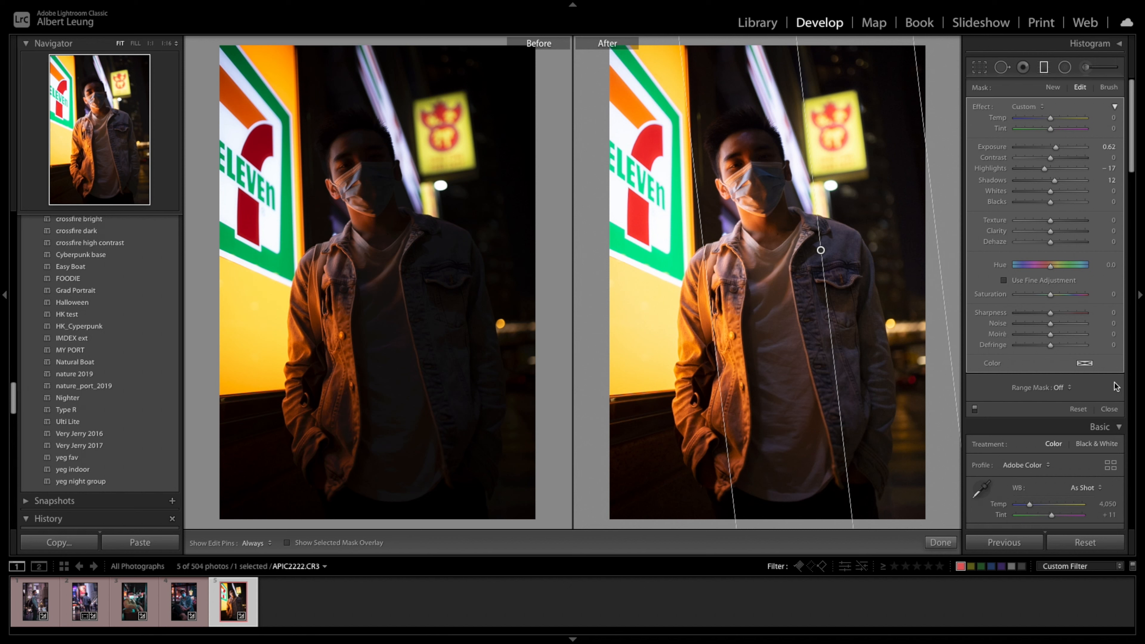
drag(1051, 232, 1064, 237)
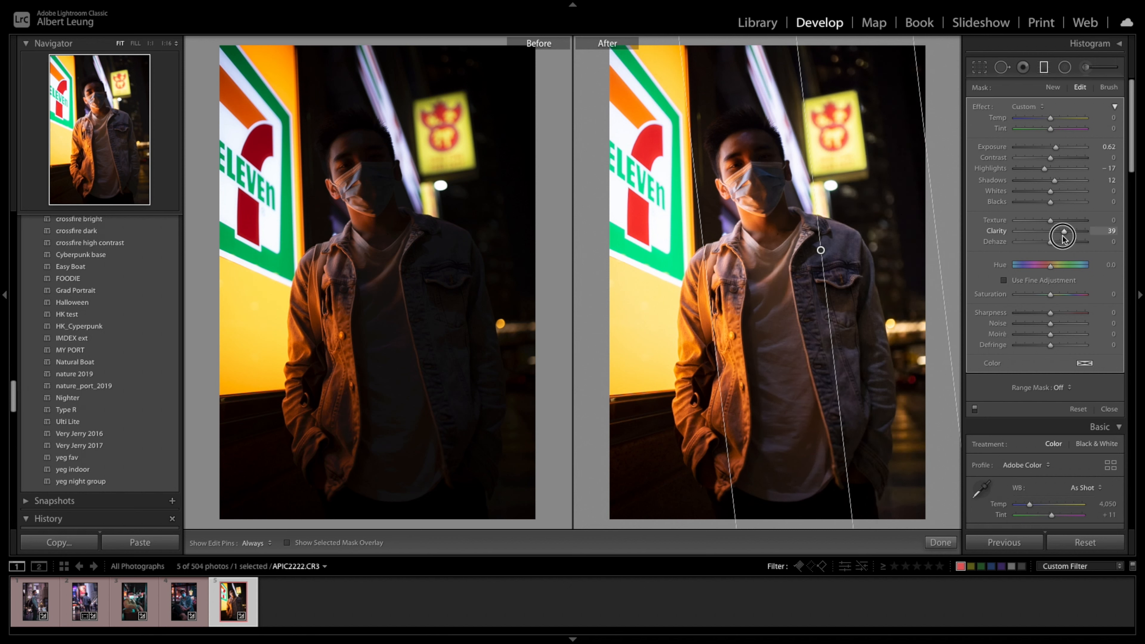
click(1108, 408)
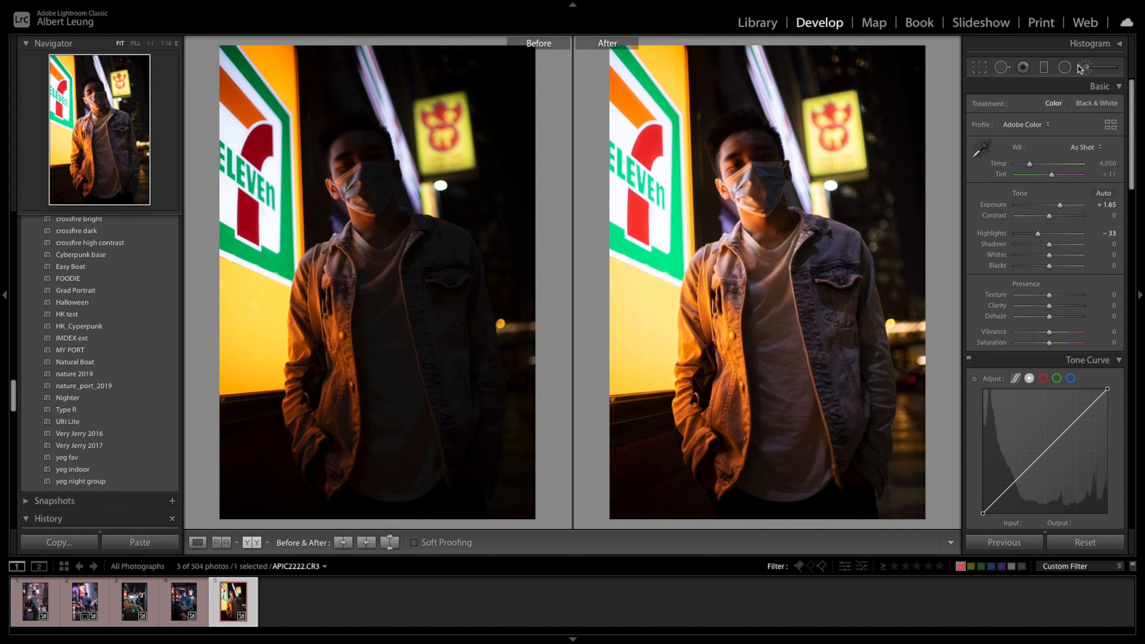
- Add a radial filter over the orange-lit side of the man's jacket and set its hue to −33.6
click(1065, 66)
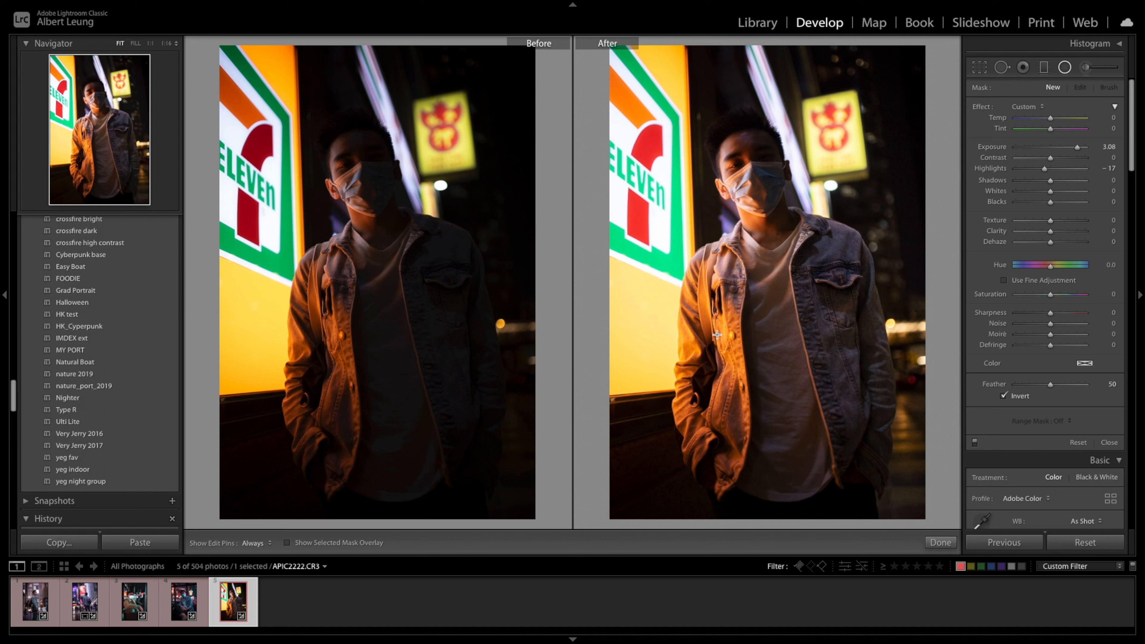
click(1067, 68)
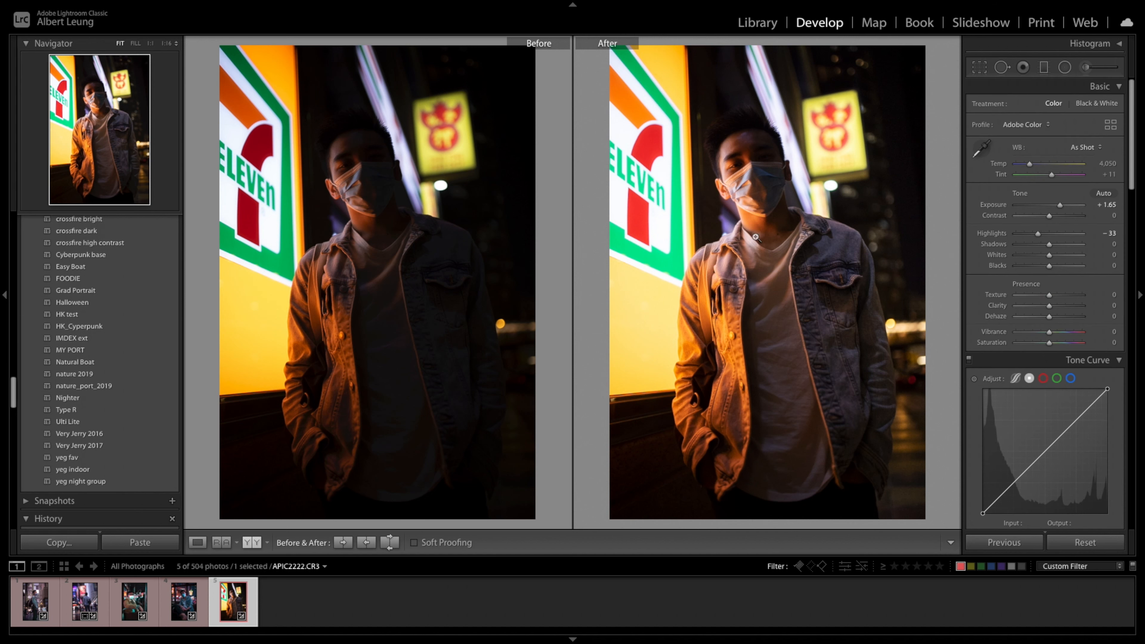
click(1067, 69)
drag(717, 336, 773, 461)
drag(716, 345, 720, 367)
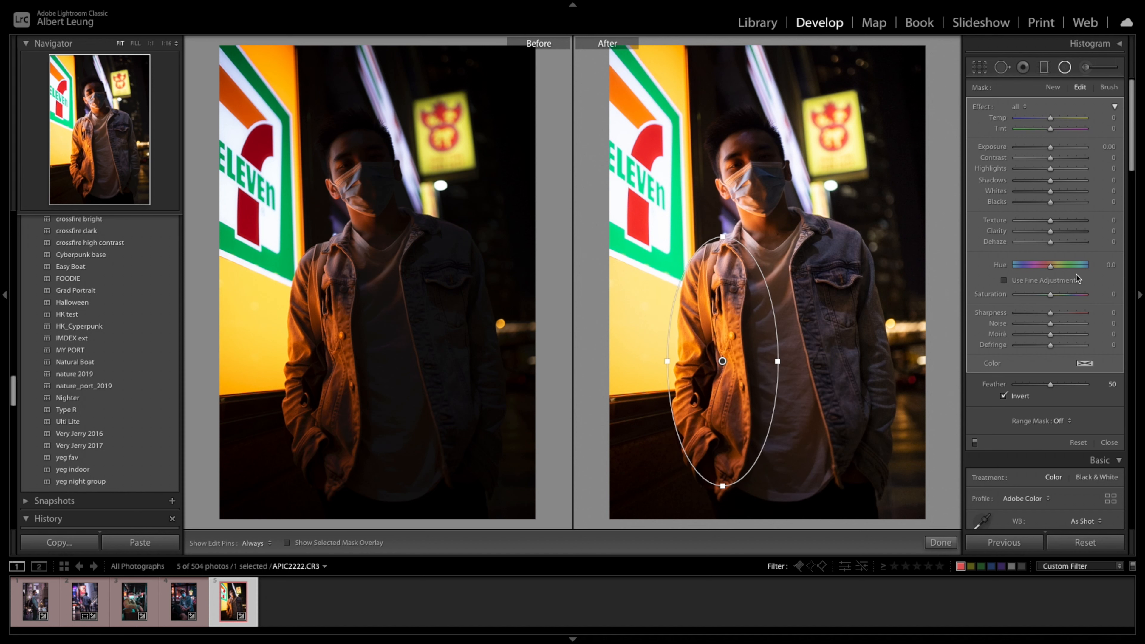
drag(1051, 269, 1043, 272)
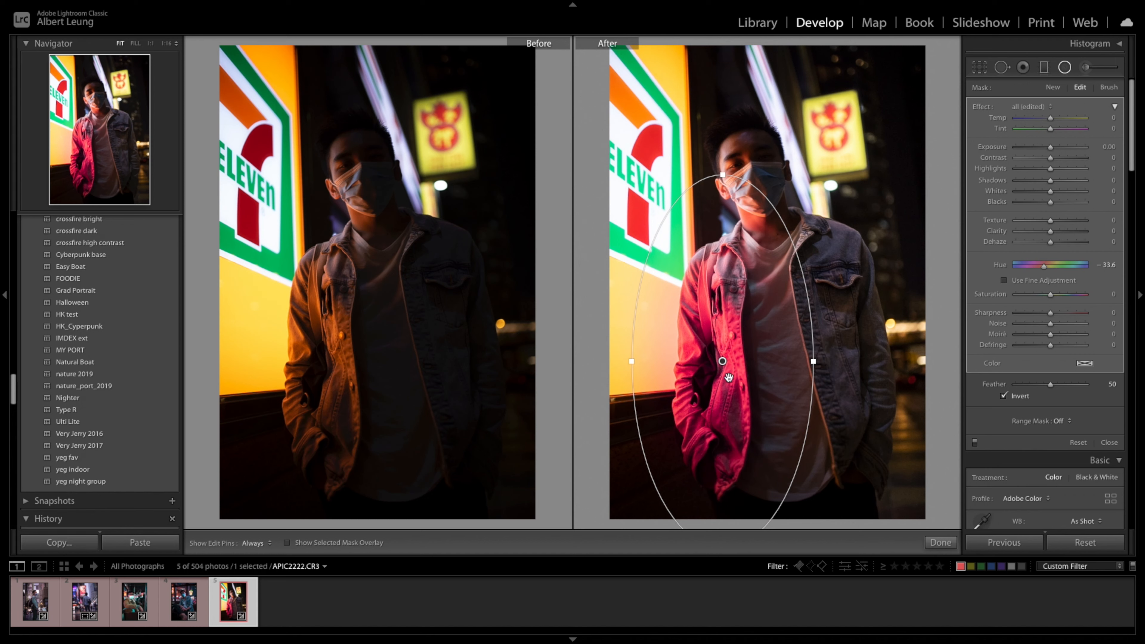
- Reposition and reshape the radial filter into a tall, narrow ellipse covering the man's face and the lit side of his jacket
drag(729, 379, 713, 294)
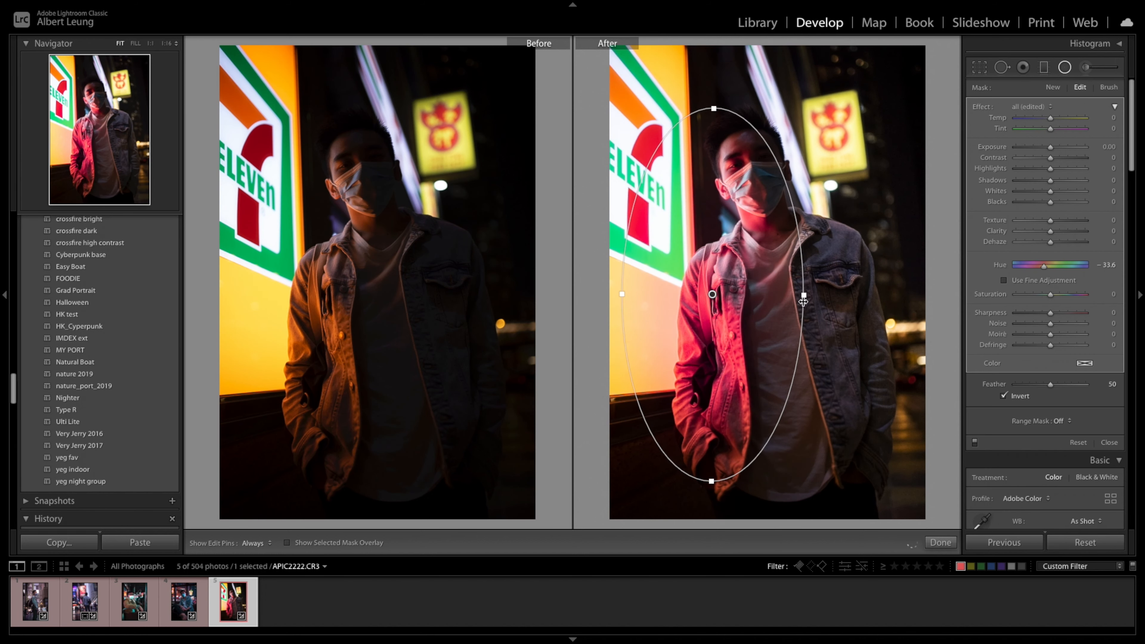
drag(622, 294, 733, 310)
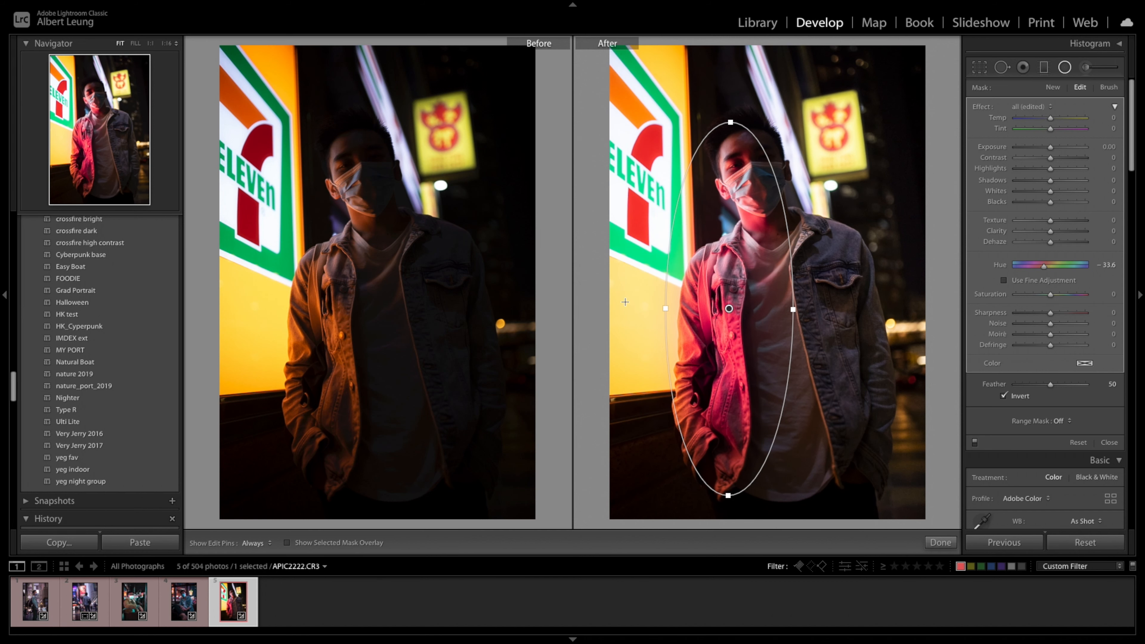
key(ctrl+z)
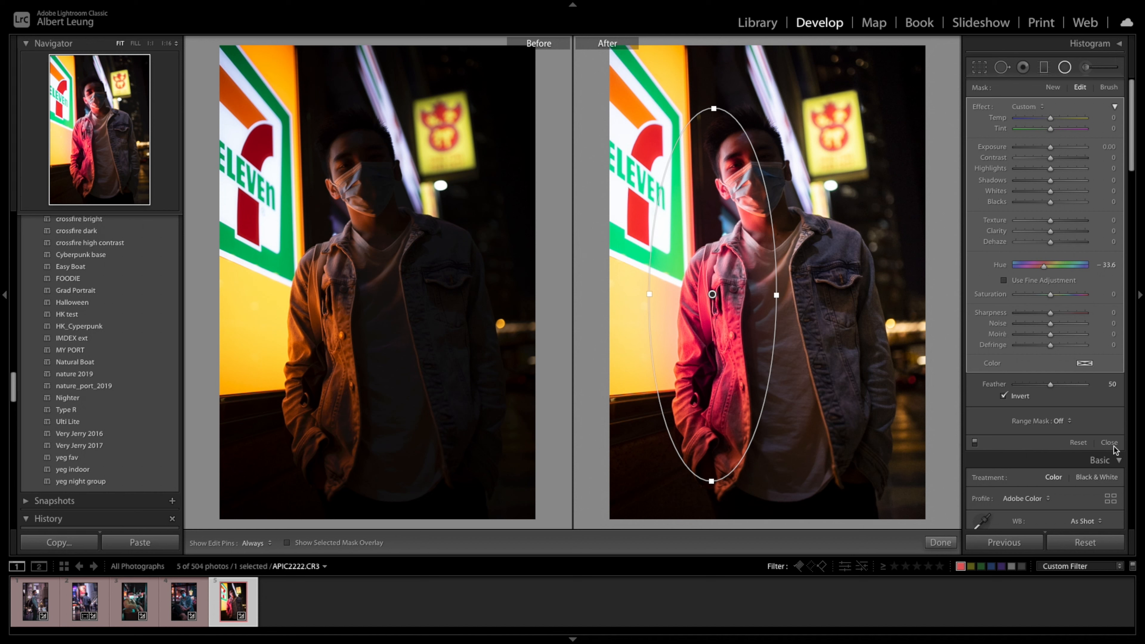
- Shift the existing graduated filter slightly towards the sign and set its temperature to −36 and hue to −32.0
key(m)
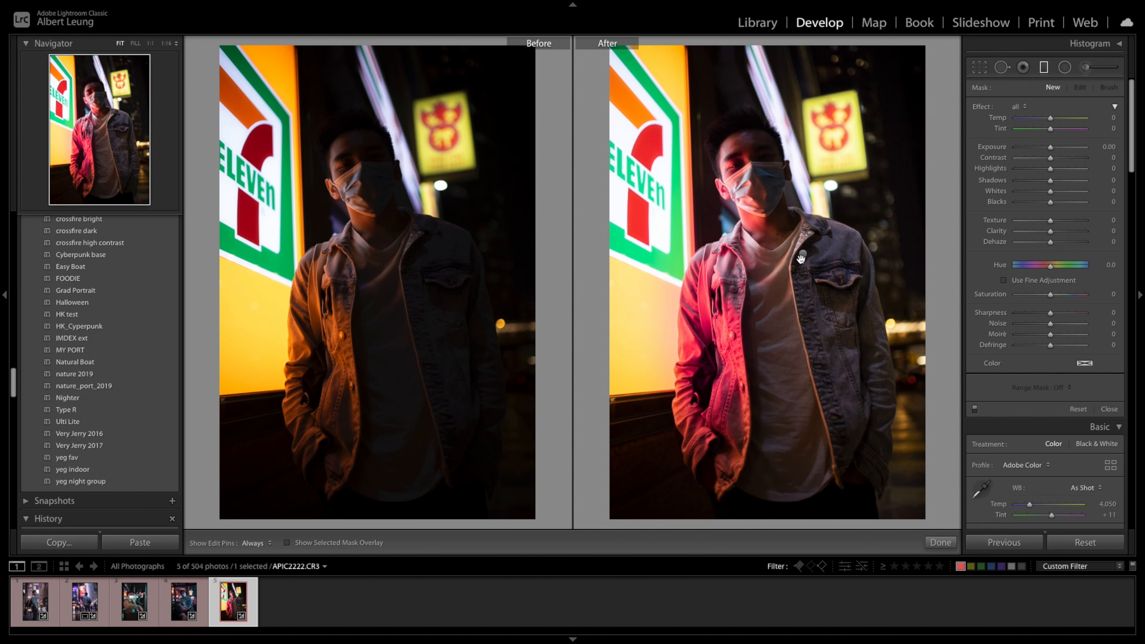
drag(801, 258, 804, 254)
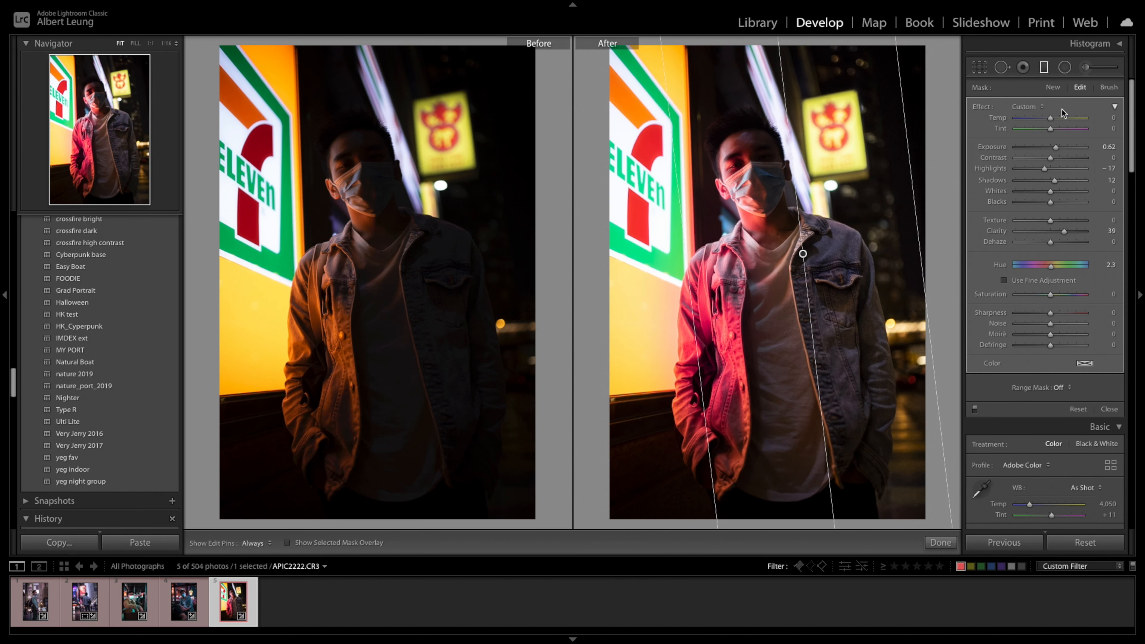
drag(1050, 118, 1038, 120)
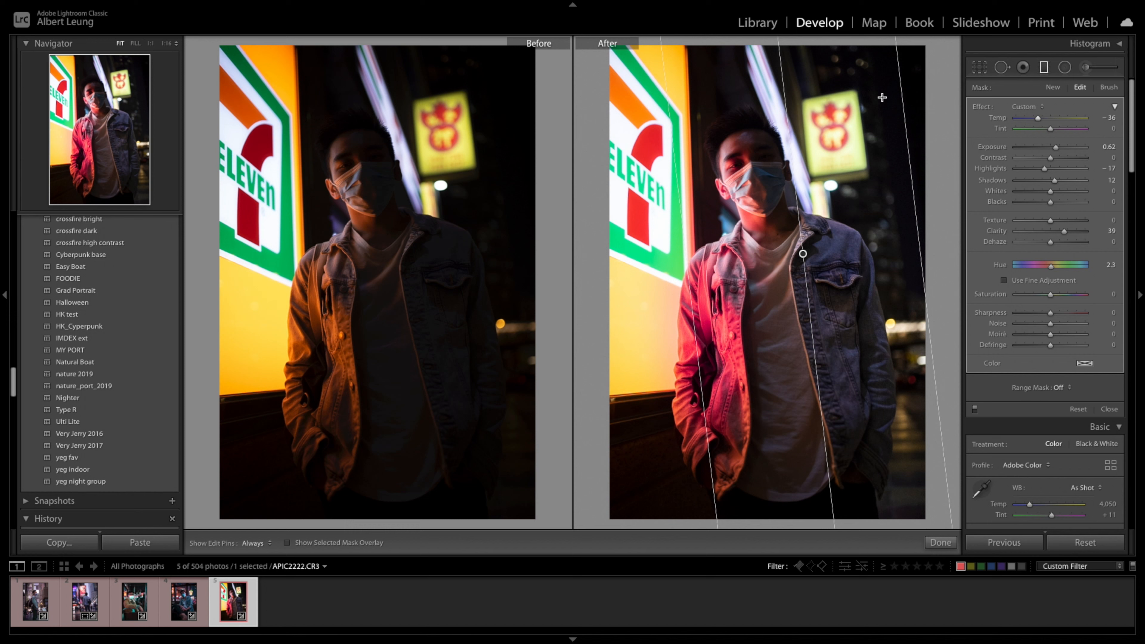
drag(1051, 266, 1044, 270)
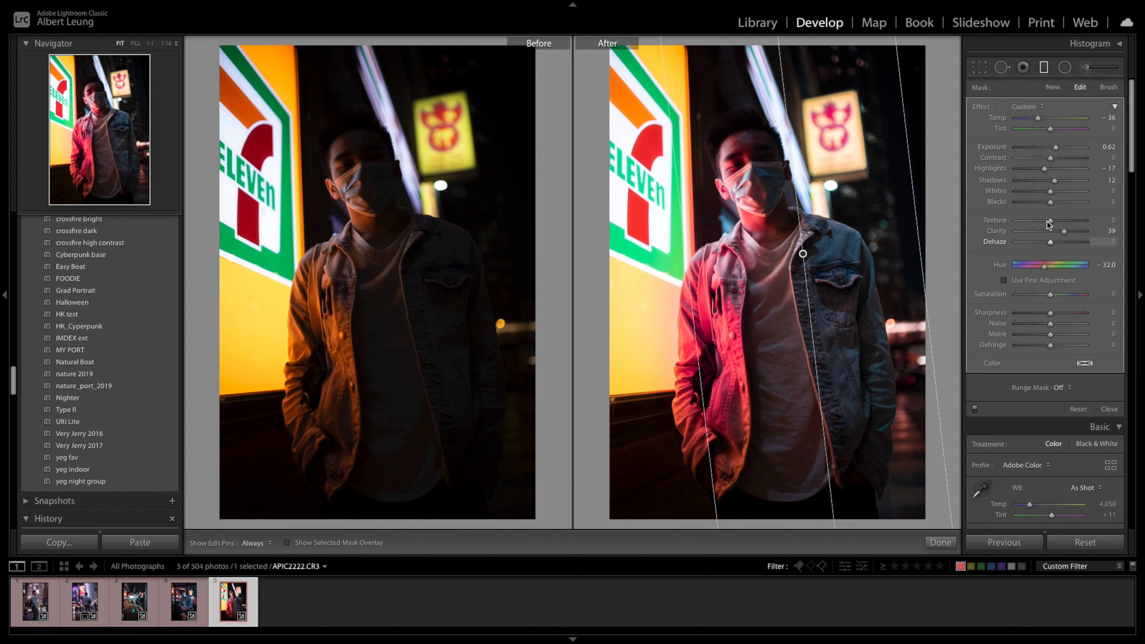
click(1110, 409)
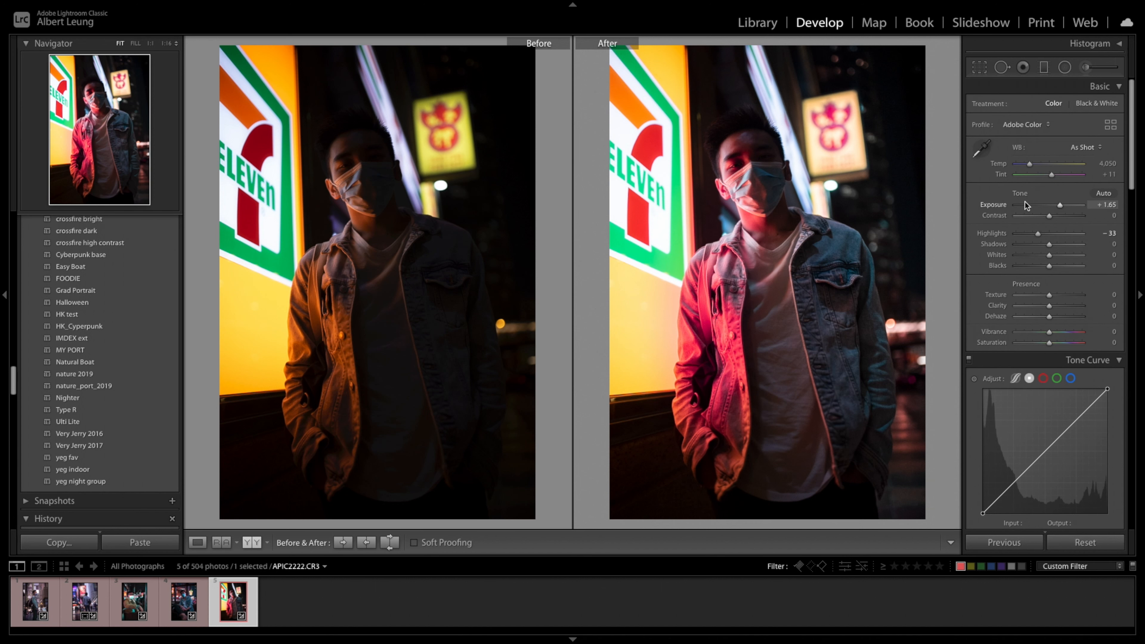
- Set the photo's vibrance to +18, texture to +27 and clarity to +5
scroll(1089, 326, down, 3)
scroll(1089, 326, down, 5)
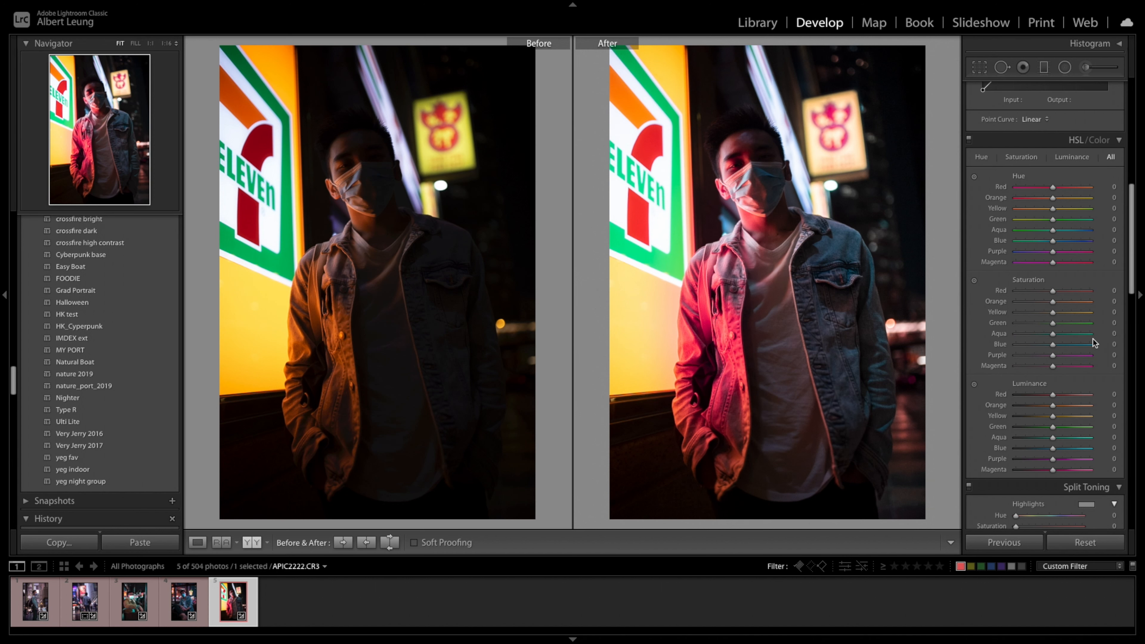
scroll(1082, 341, up, 8)
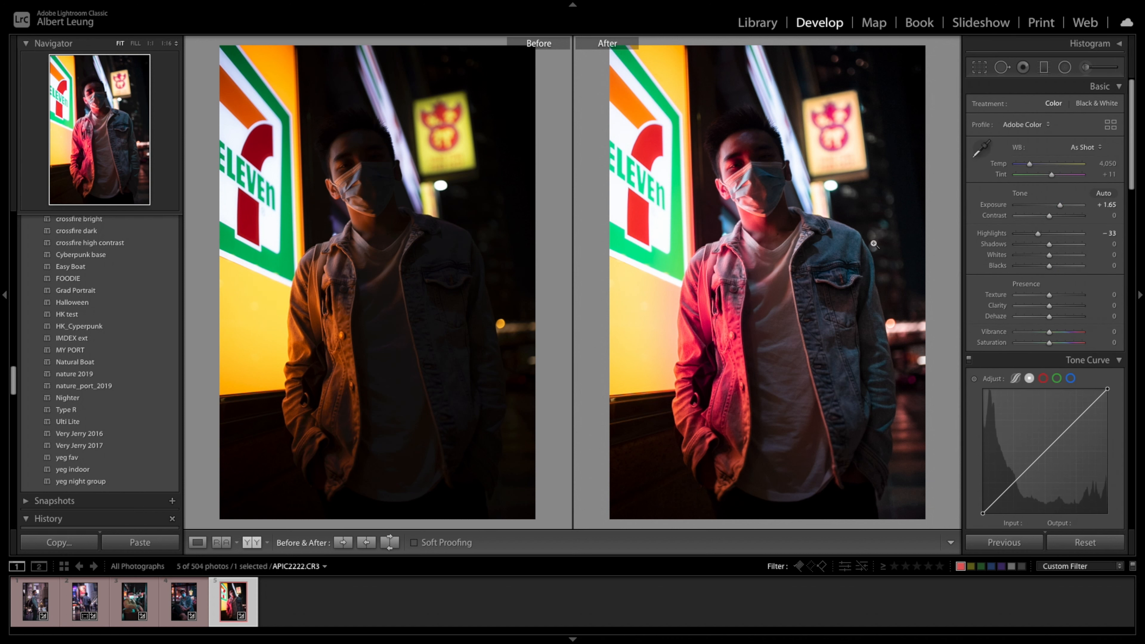
mouse_move(1050, 335)
mouse_down()
mouse_move(1066, 336)
mouse_move(1057, 337)
mouse_up()
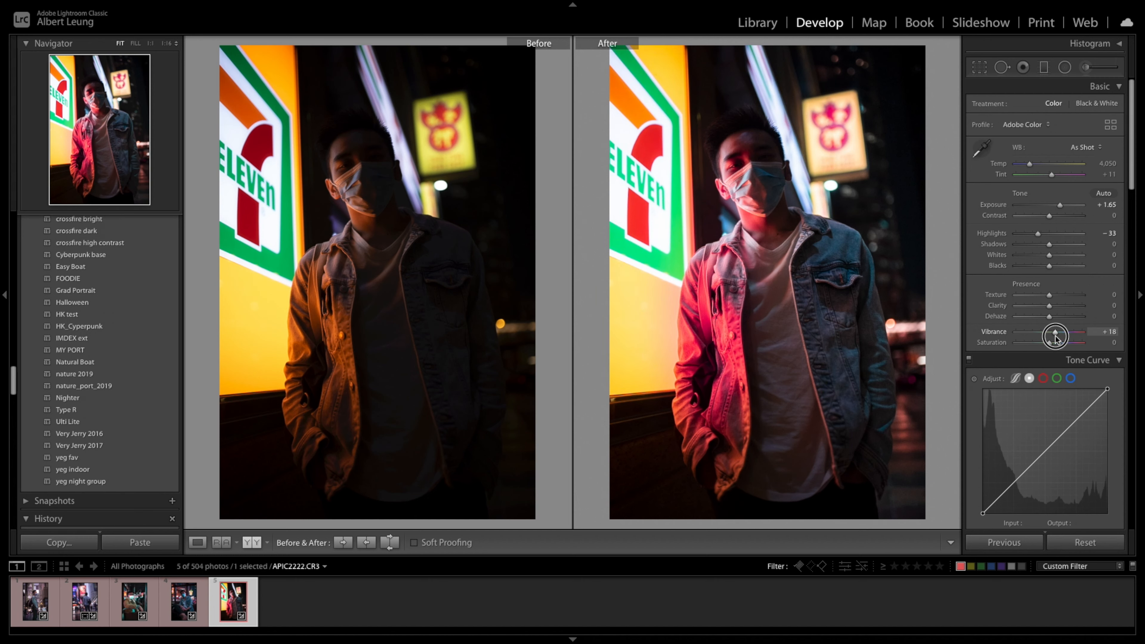
scroll(1064, 347, down, 10)
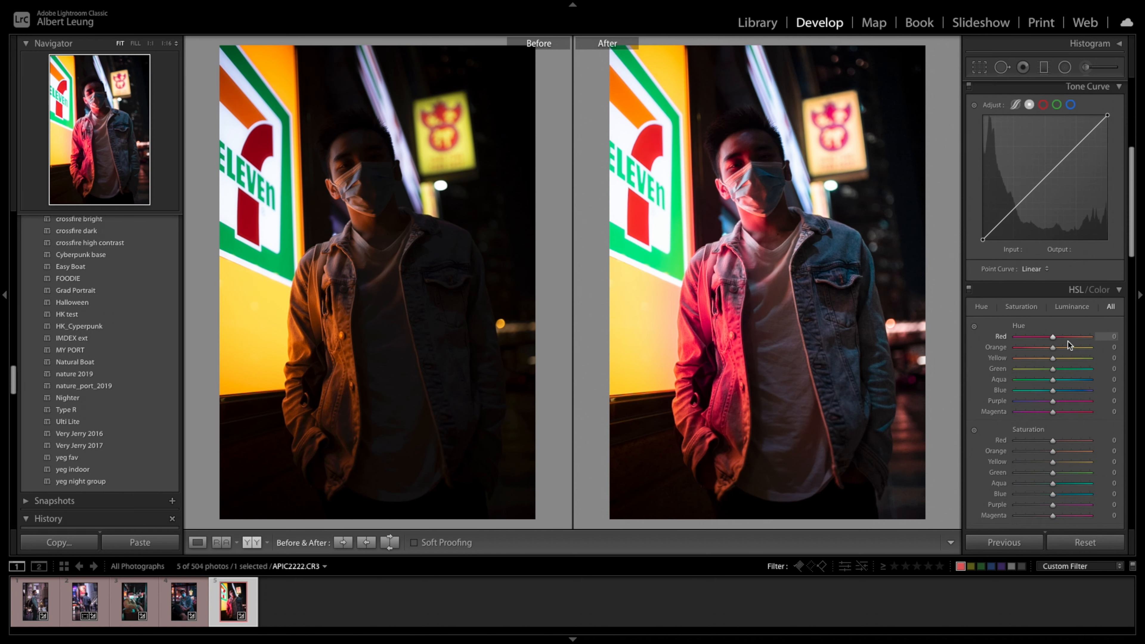
scroll(1068, 344, down, 3)
scroll(1068, 344, up, 12)
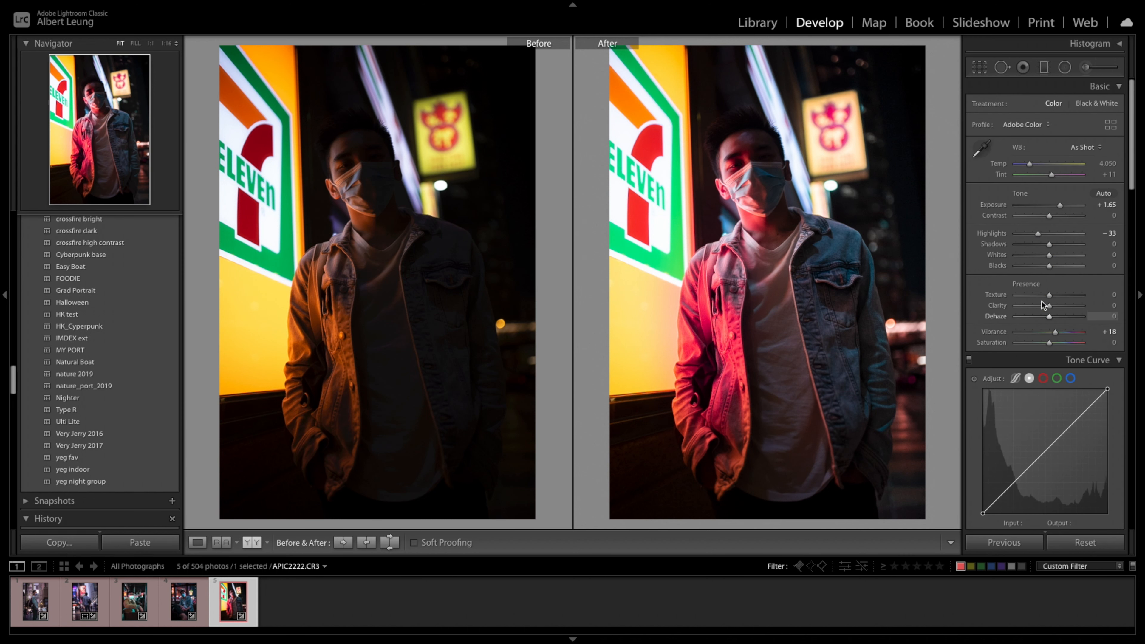
drag(1053, 298, 1051, 311)
- Examine the detail and noise on the man's eye and face mask at 1:1, and return to the full view
click(711, 182)
drag(894, 176, 631, 238)
drag(815, 294, 755, 354)
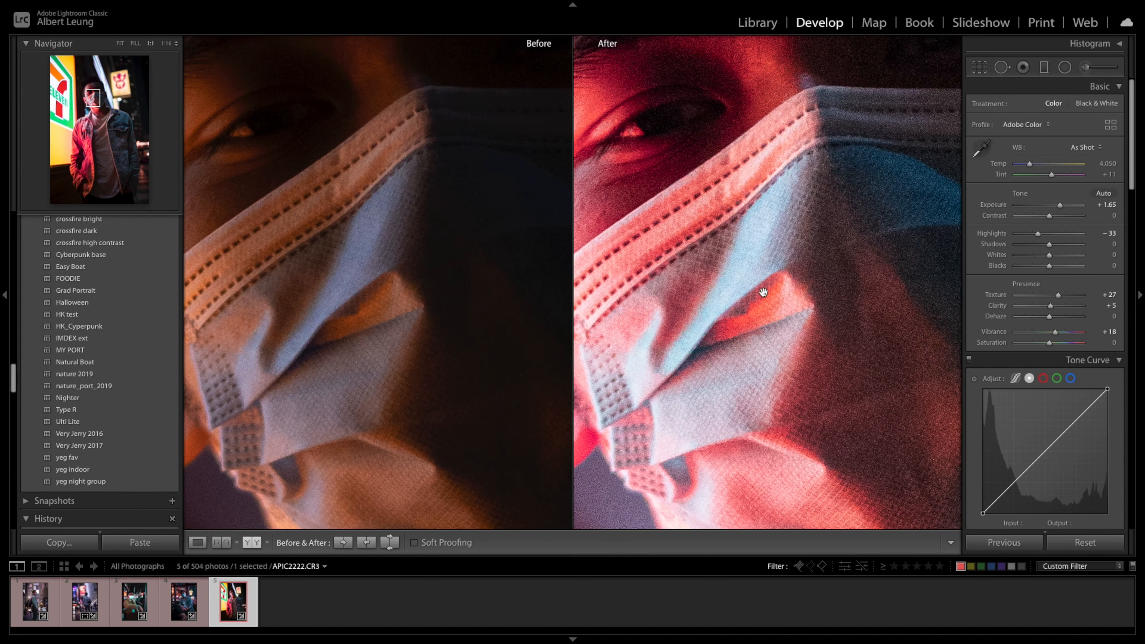
drag(743, 279, 741, 338)
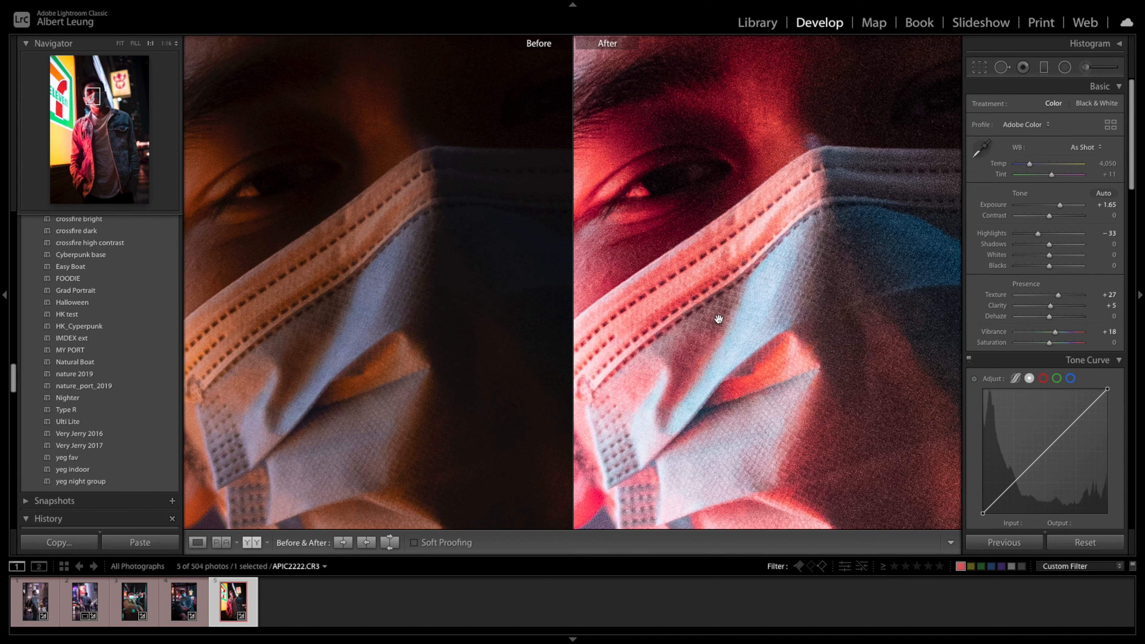
click(686, 300)
click(745, 184)
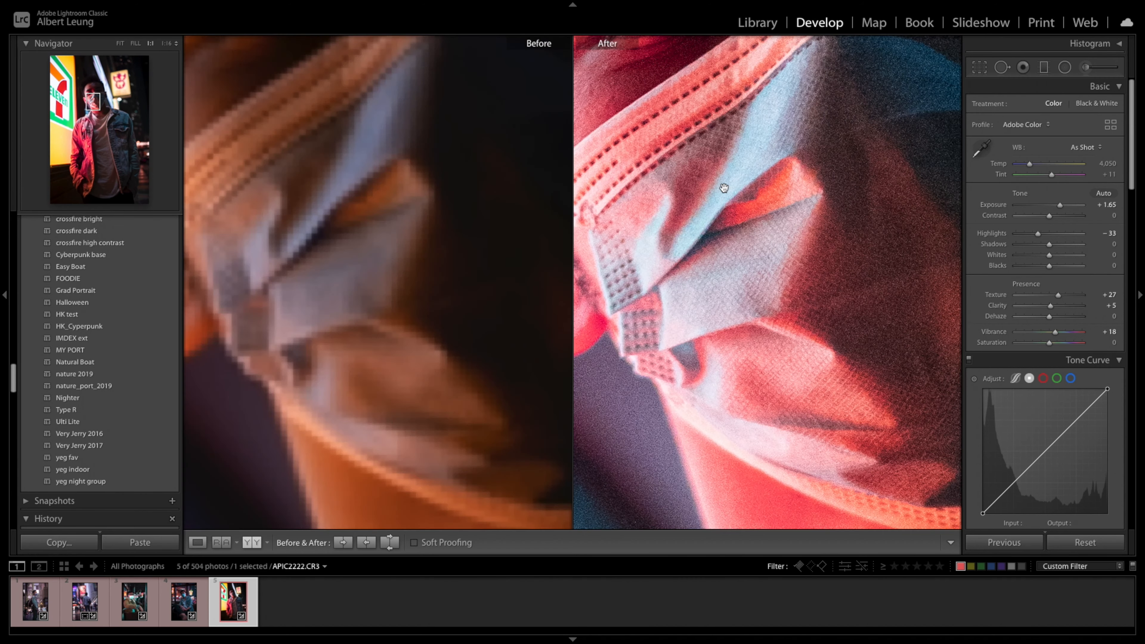
scroll(1032, 374, down, 10)
scroll(1042, 386, down, 5)
drag(841, 203, 828, 328)
click(821, 264)
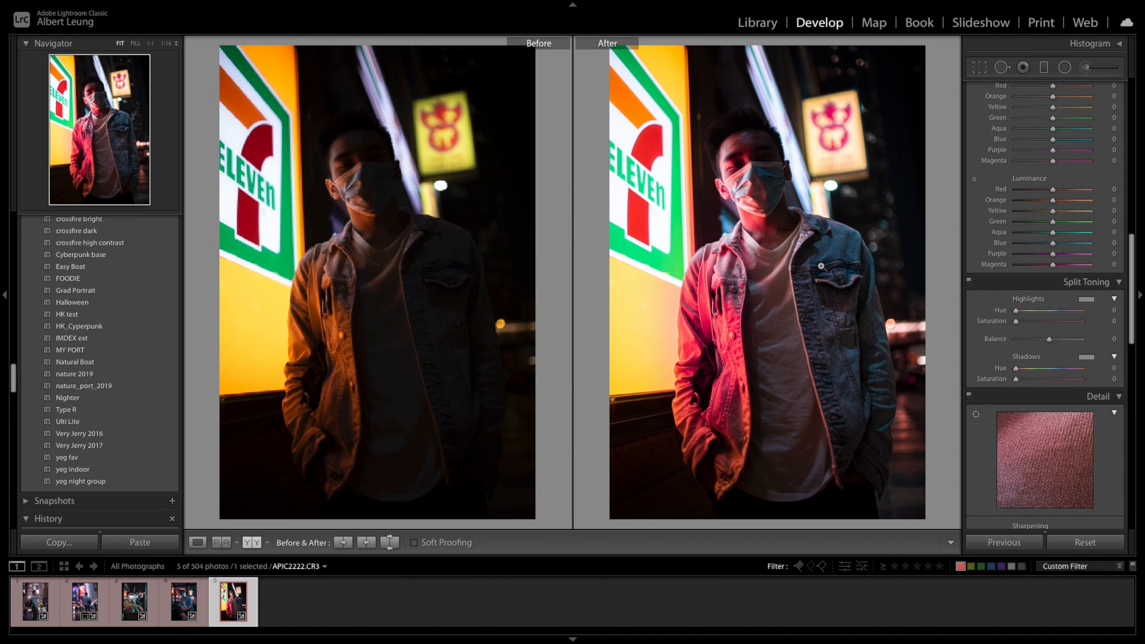
- Add a radial filter around the man's face with shadows 25 and exposure −0.20
key(shift+m)
drag(741, 172, 784, 221)
drag(747, 173, 753, 164)
drag(1052, 181, 1060, 186)
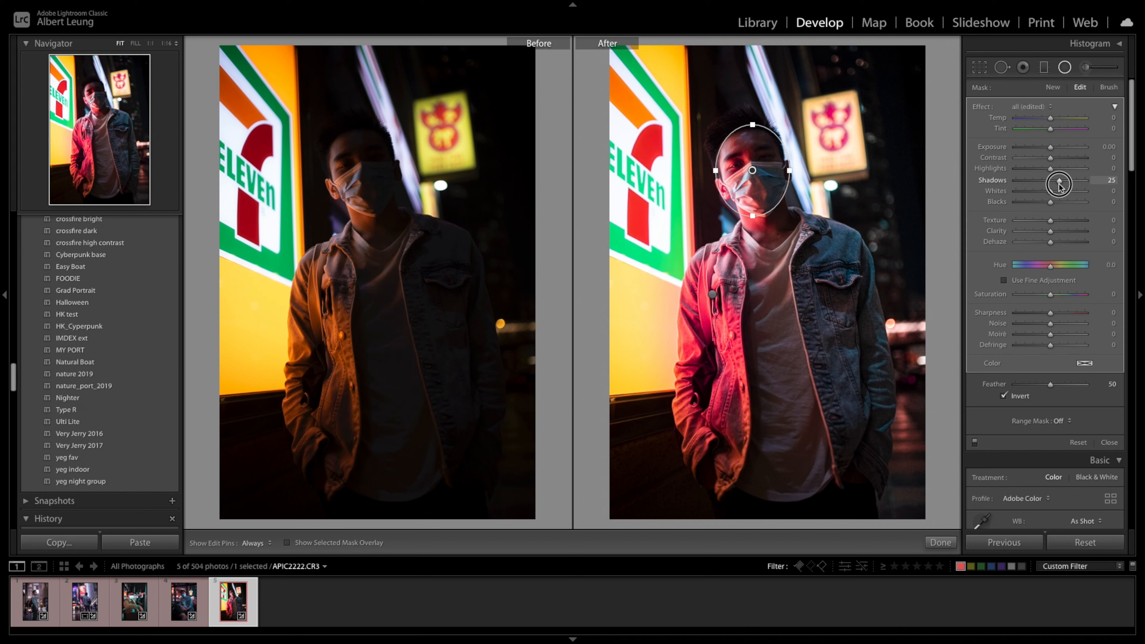
drag(1051, 149, 1049, 149)
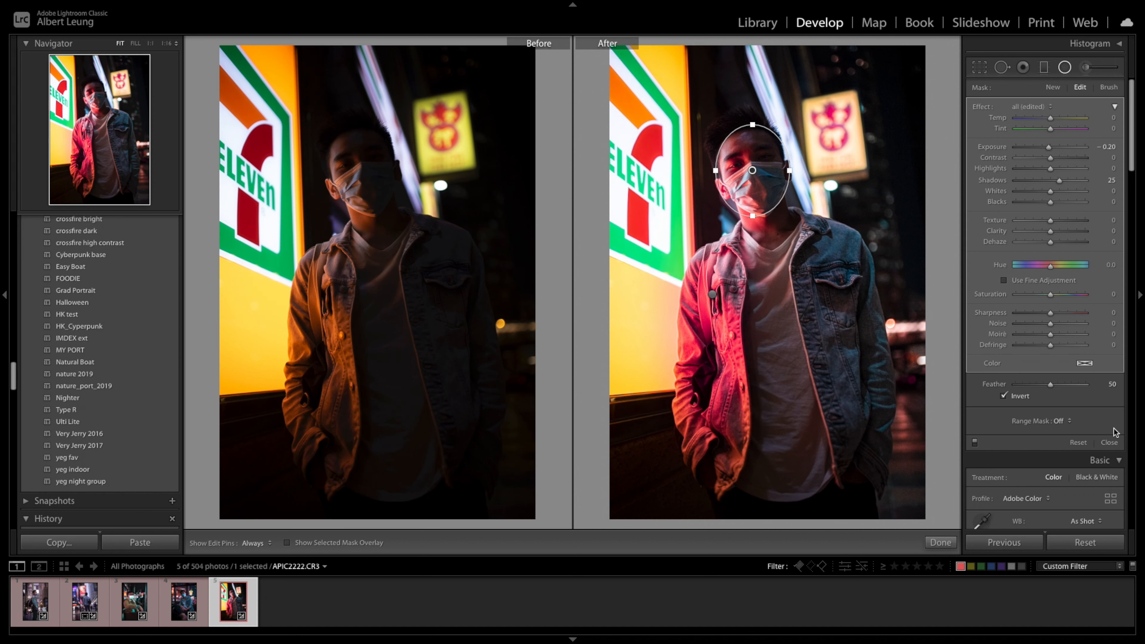
click(1109, 442)
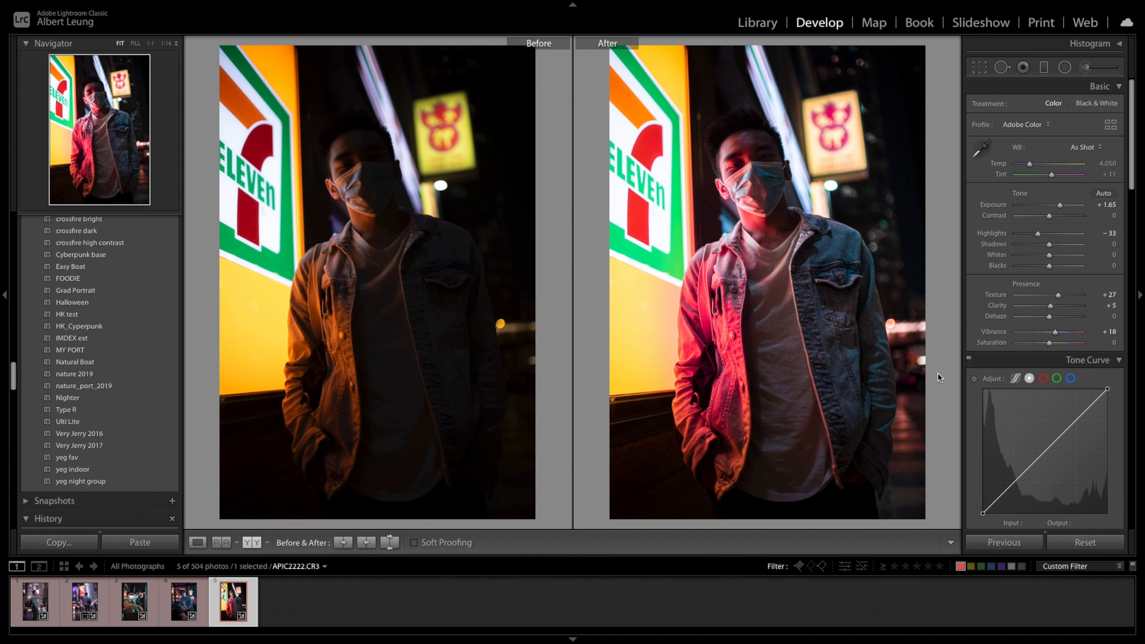